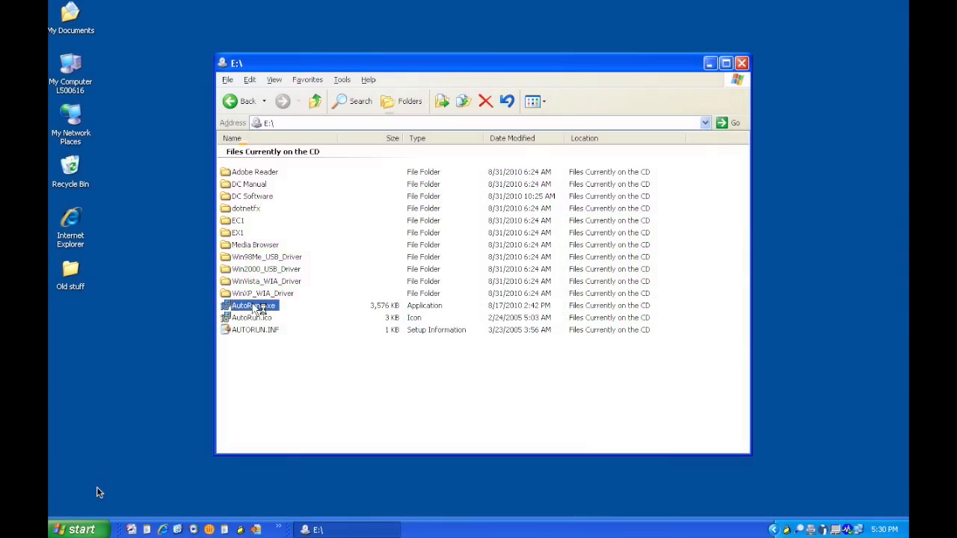
Run AutoRun.exe from the camera CD and start the DC Software installation through the InstallShield Wizard
double_click(251, 307)
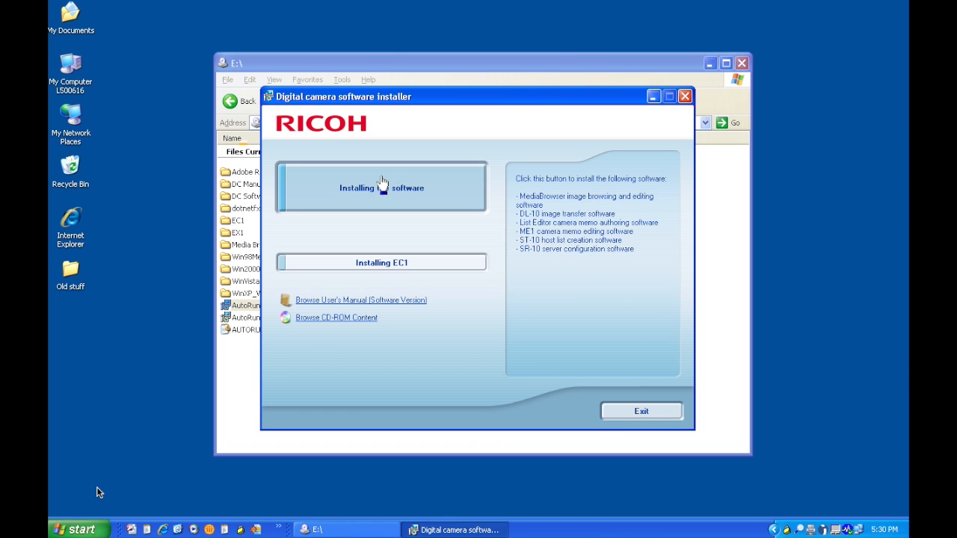
click(381, 180)
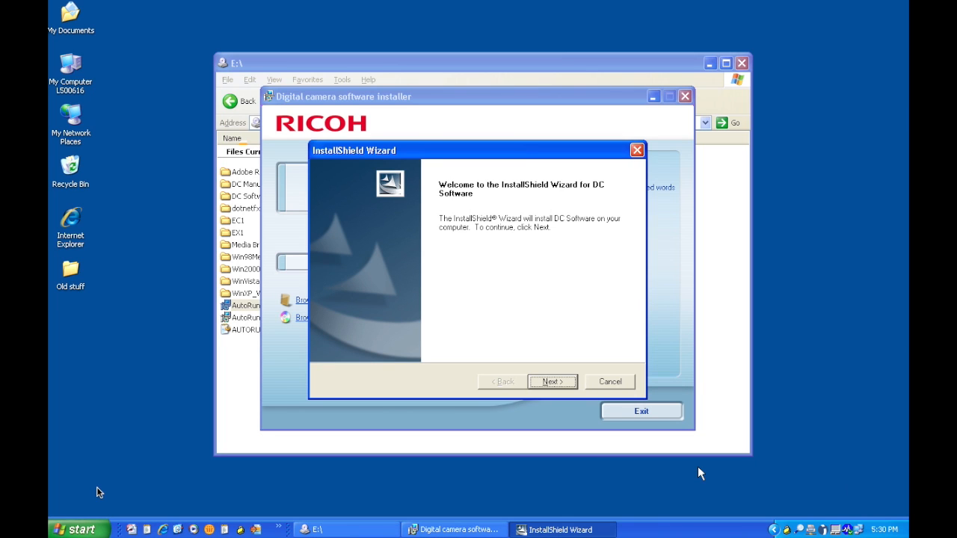
click(565, 385)
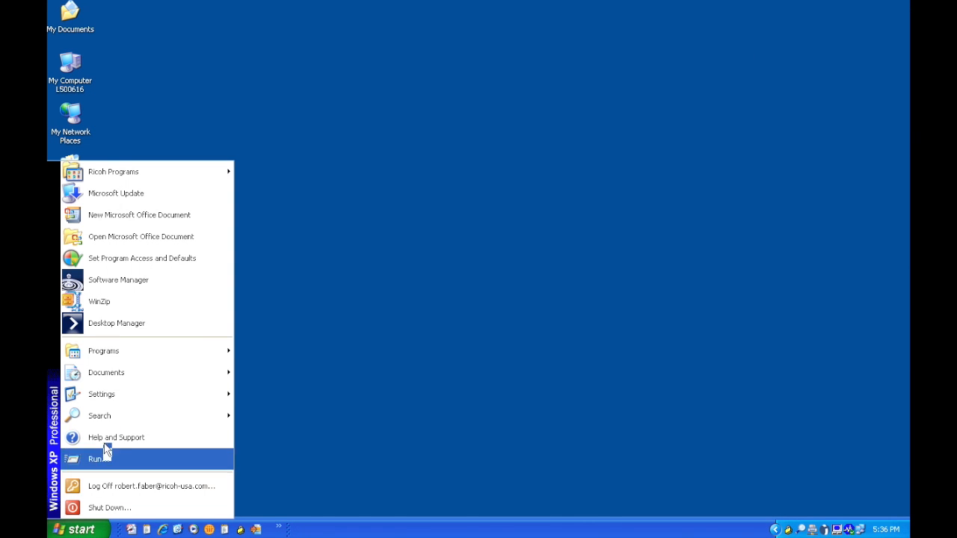
Open List Editor from the DC Software program group
mouse_move(124, 361)
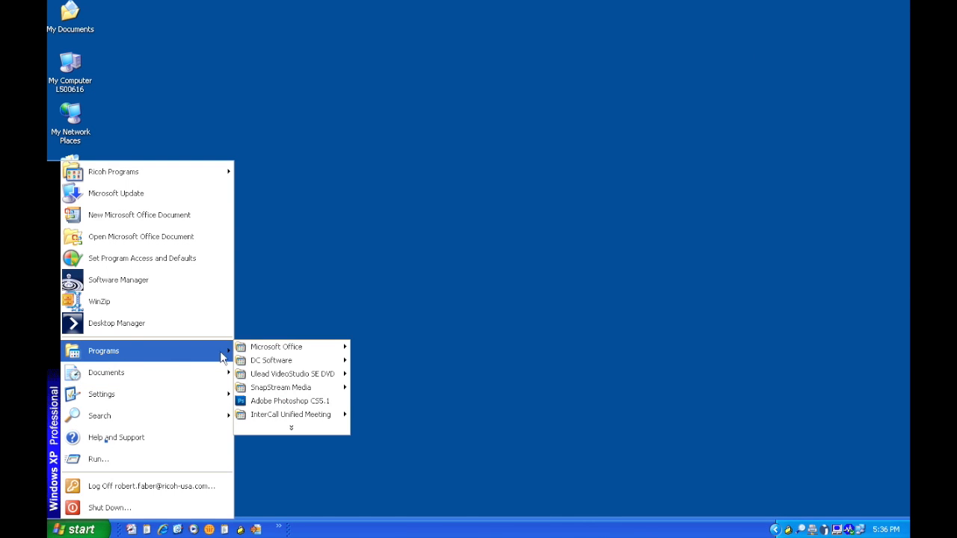
mouse_move(258, 364)
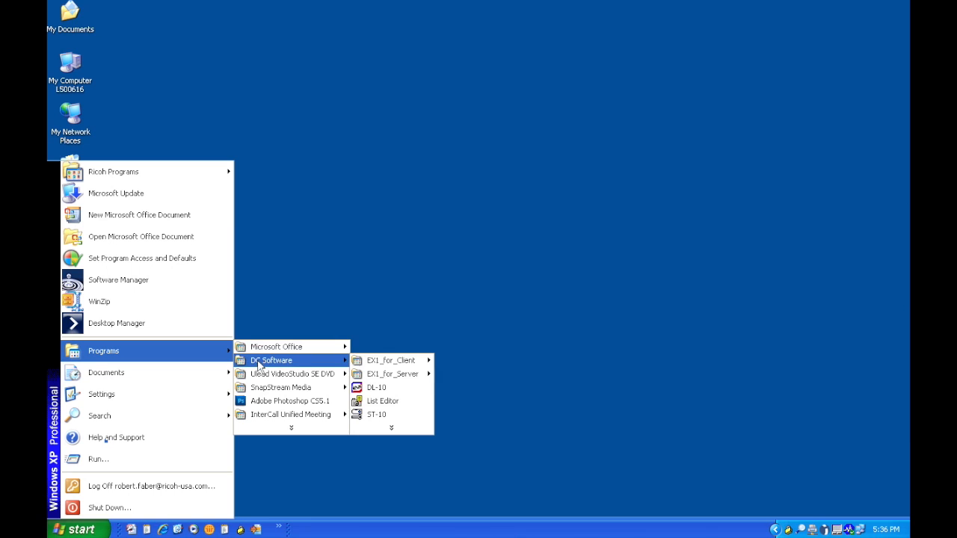
click(387, 401)
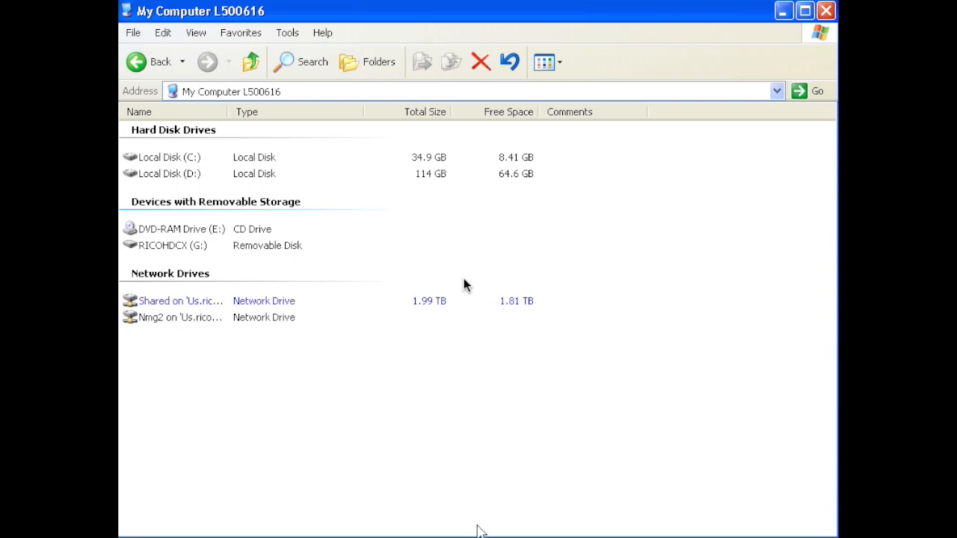
Open the camera's removable disk RICOHDCX (G:) and view its TEMPLATE folder
double_click(194, 248)
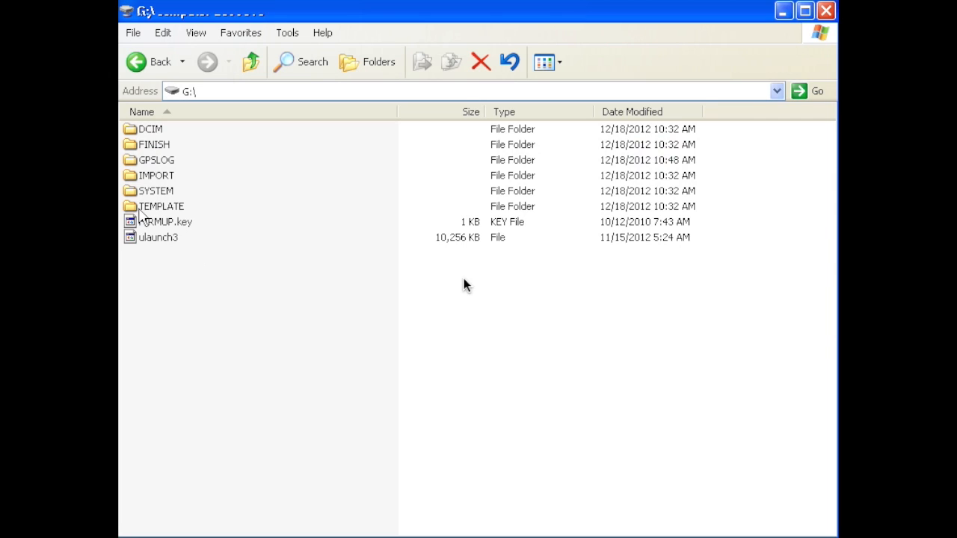
double_click(133, 207)
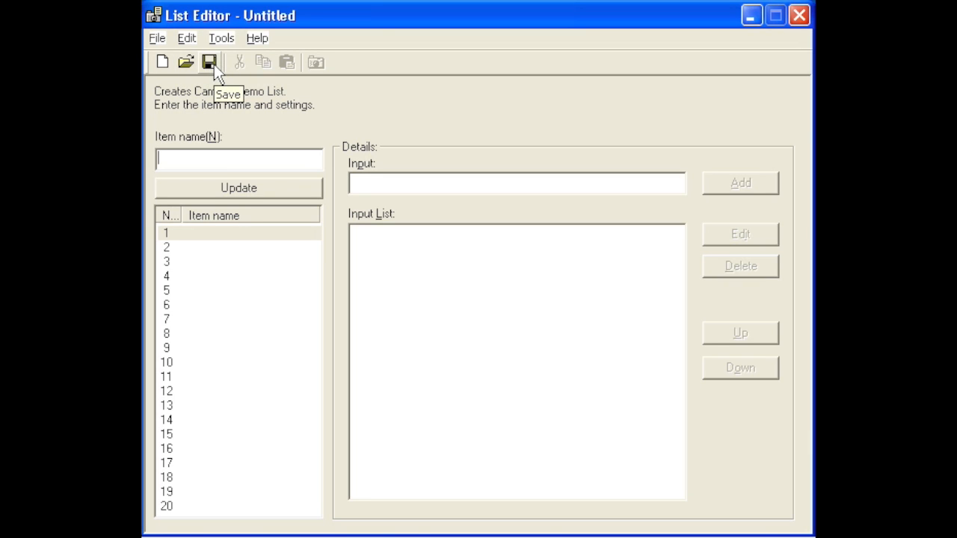
text(test)
drag(192, 158, 154, 157)
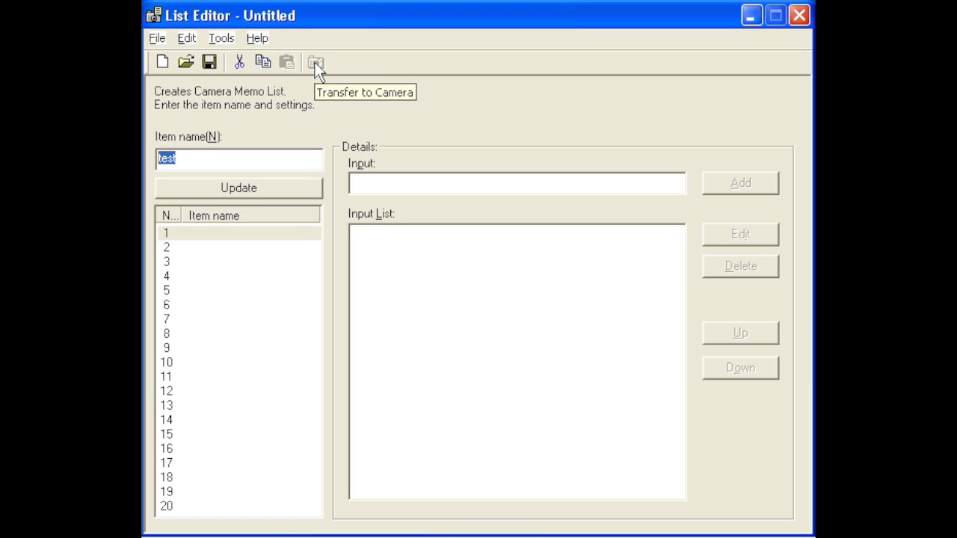
key(Delete)
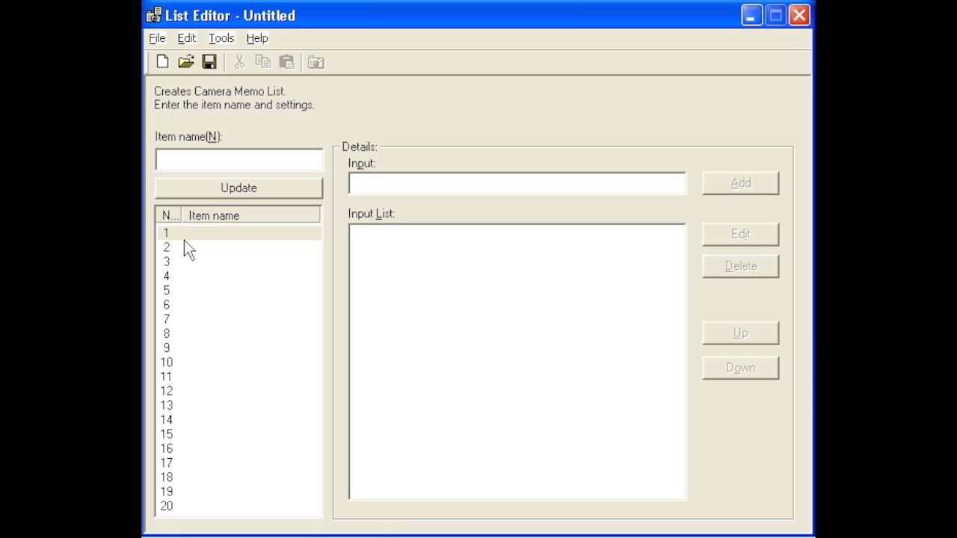
Set the memo list's maximum number of items to 5
click(154, 38)
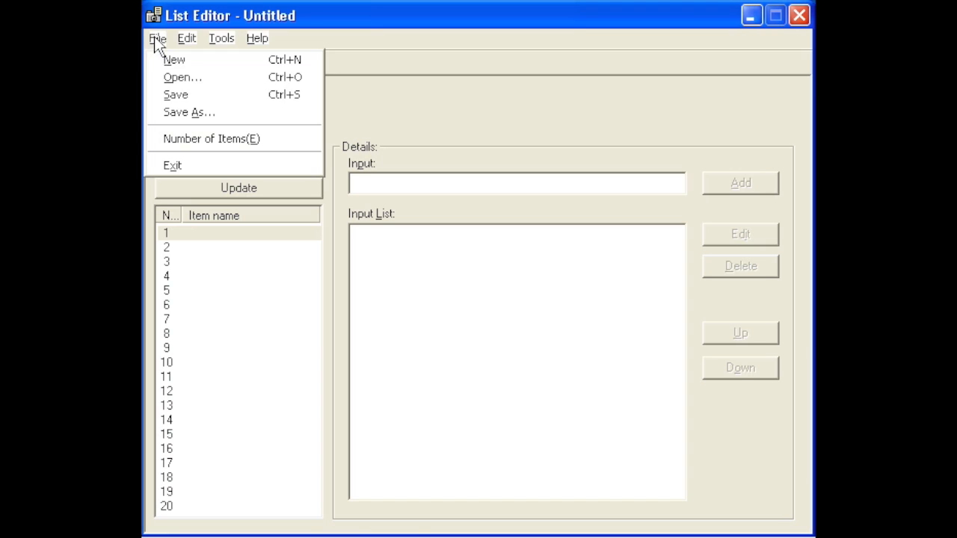
click(173, 142)
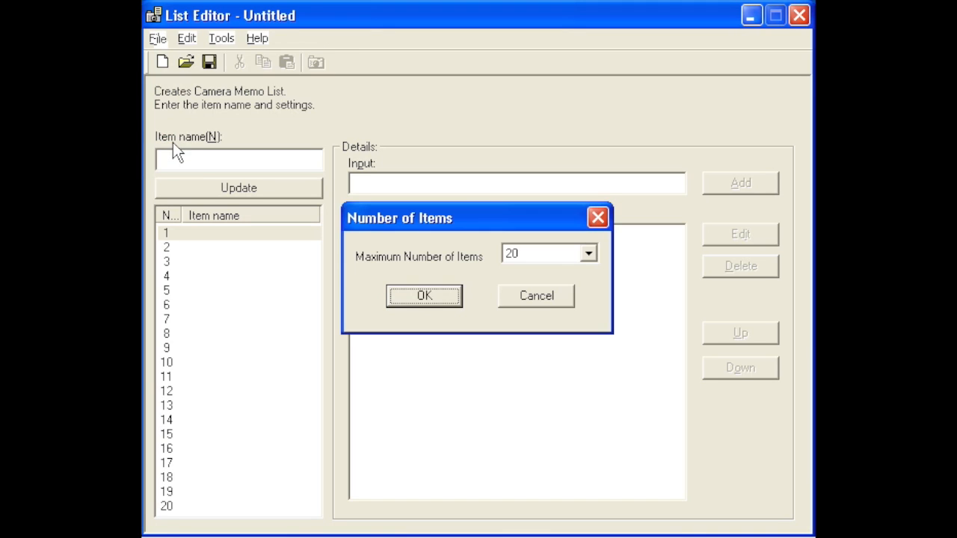
click(589, 254)
click(548, 272)
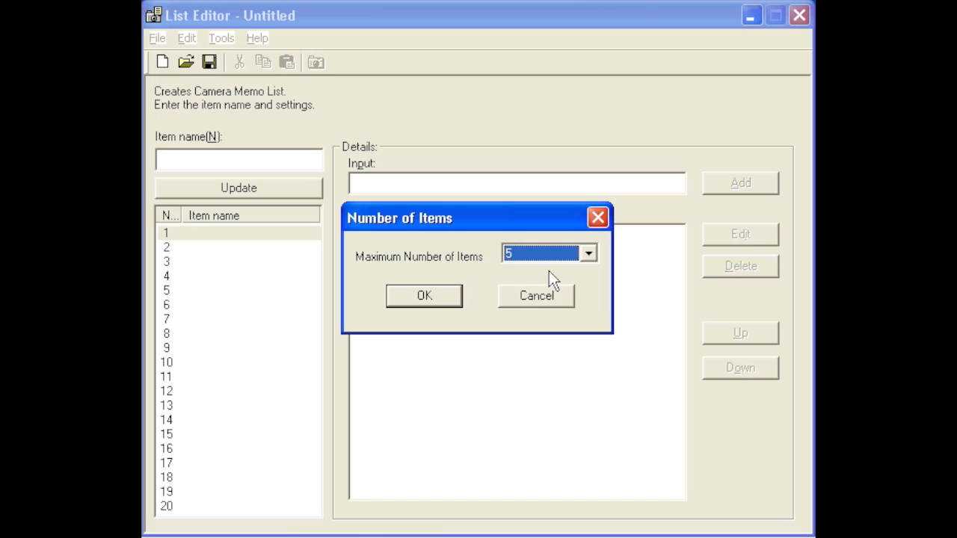
click(455, 298)
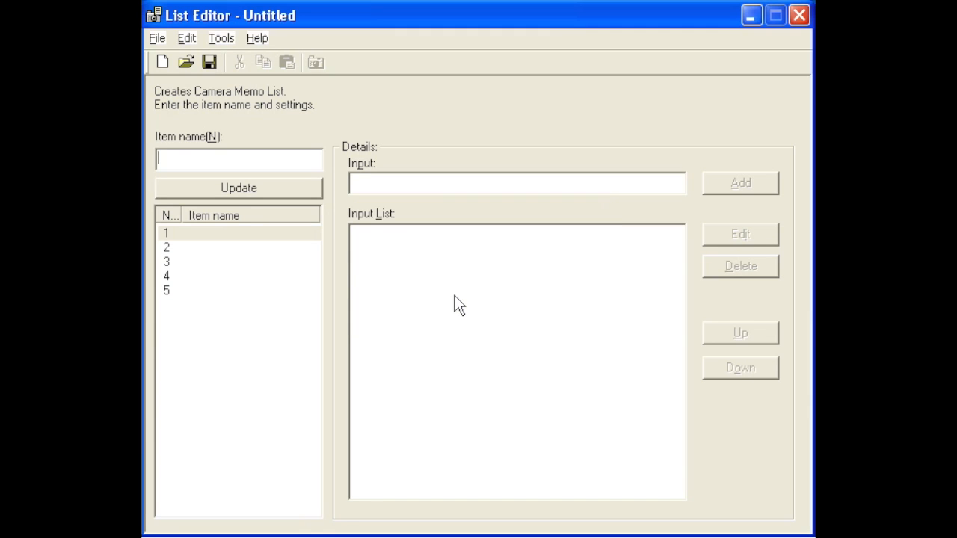
Set the memo list's maximum number of items to 20
click(160, 40)
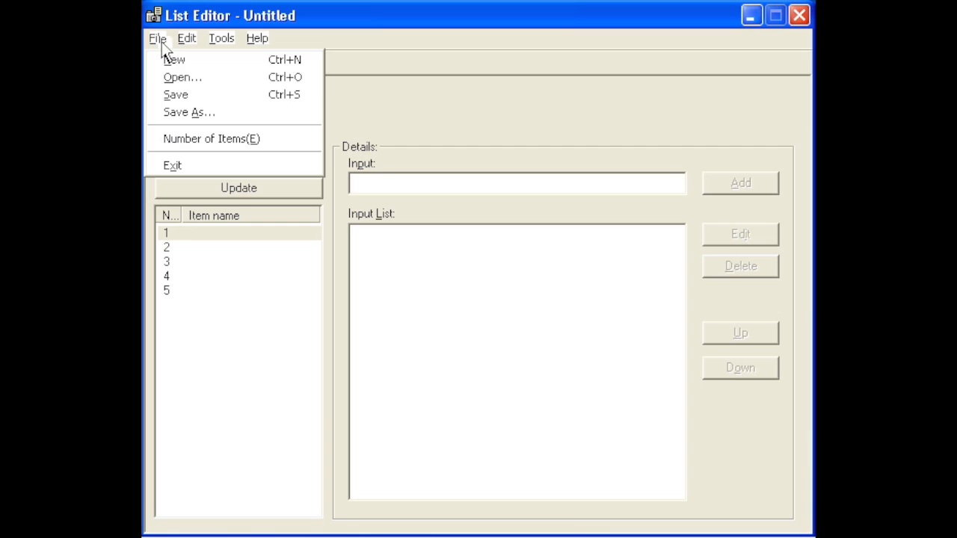
click(183, 137)
click(589, 255)
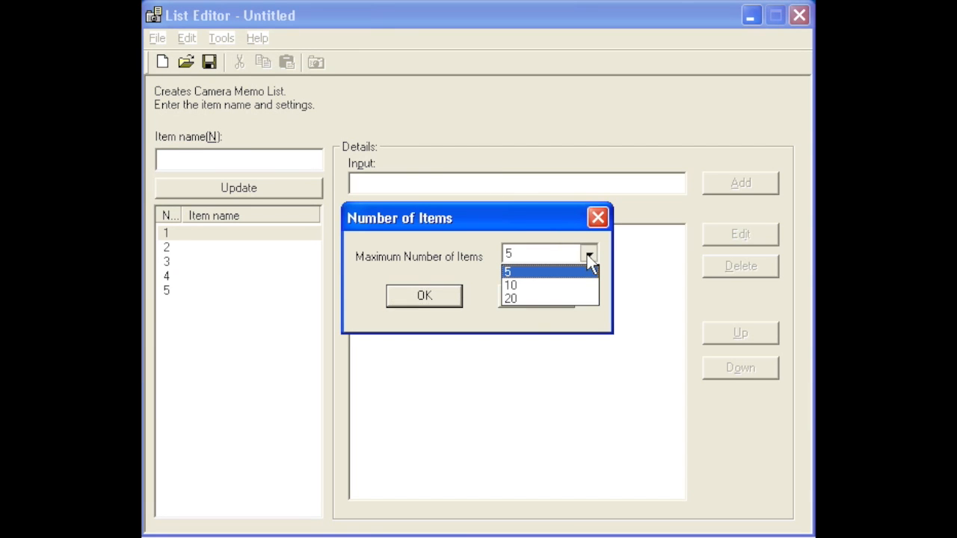
click(534, 300)
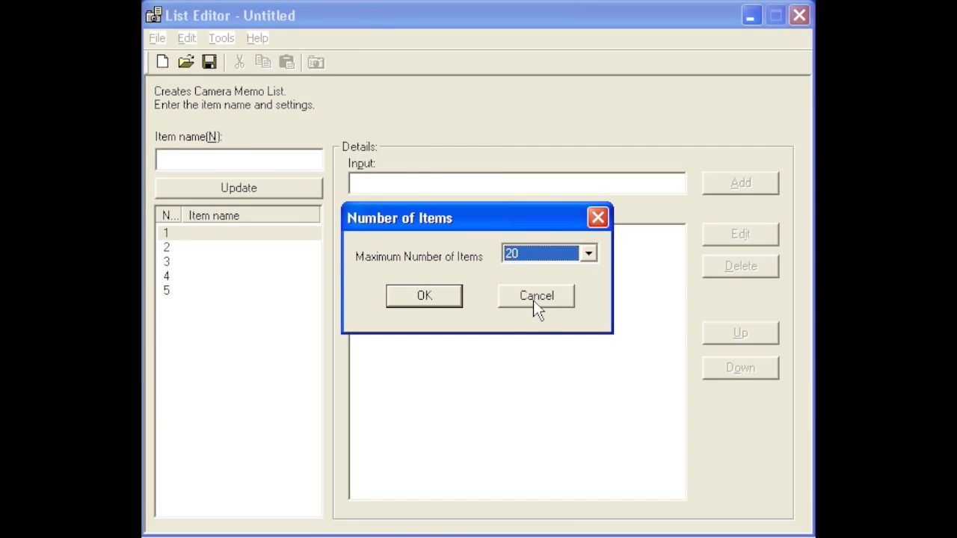
click(424, 296)
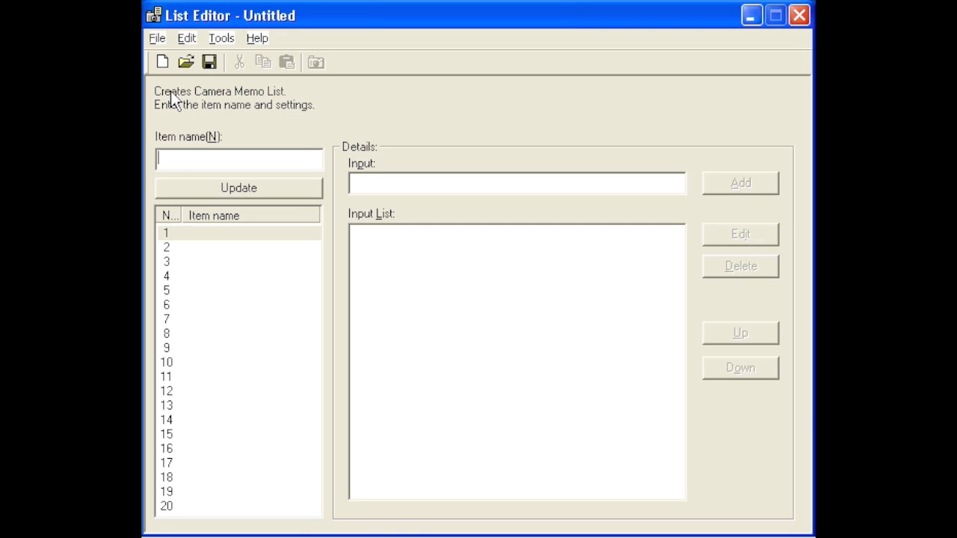
Save the camera memo list as East Branch.mta in the testmtas folder
click(158, 39)
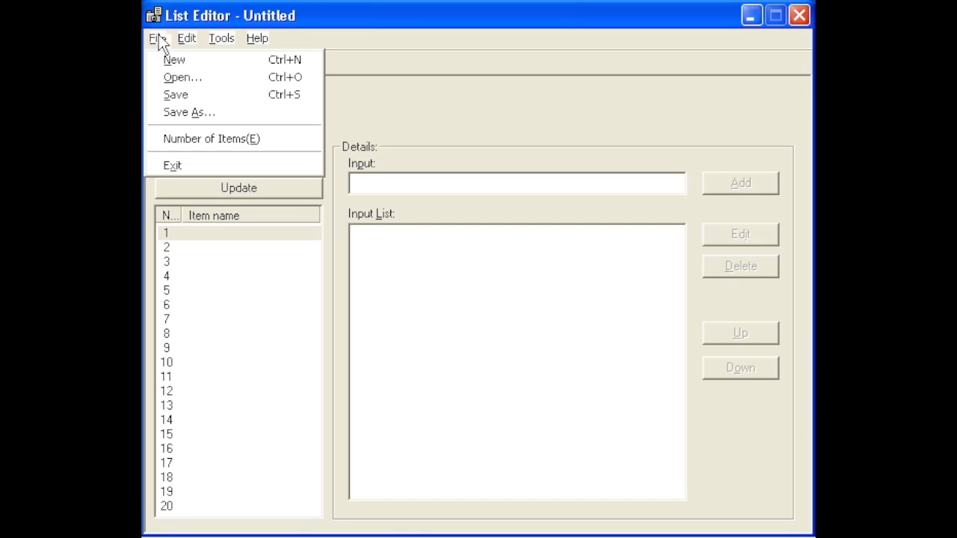
click(169, 112)
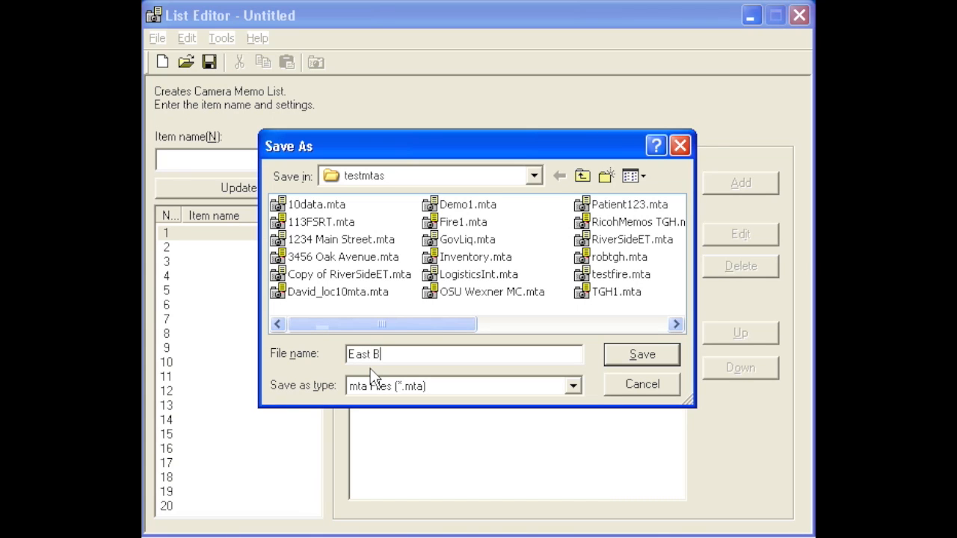
text(ch)
click(640, 357)
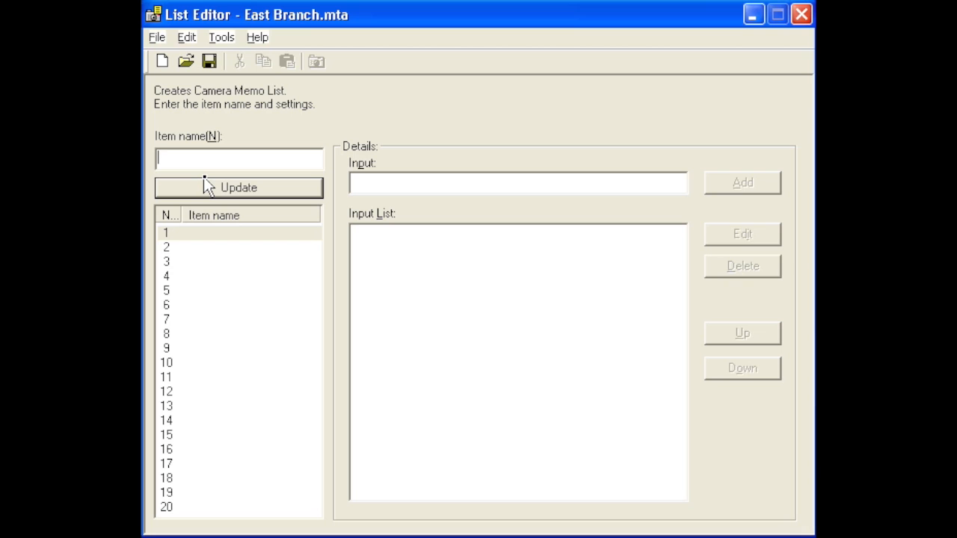
Name item 1 of the memo list "New Name" and update the list
text(New Name)
click(205, 185)
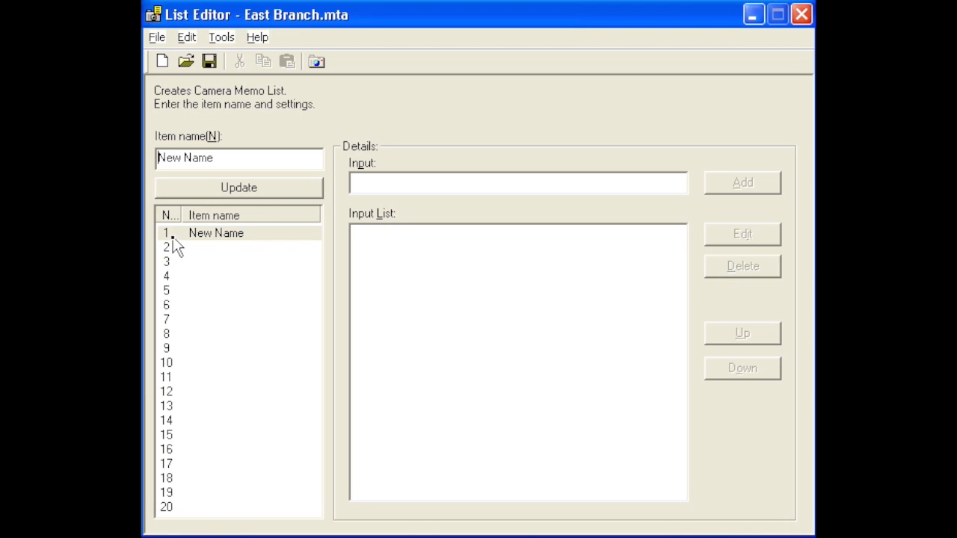
Rename item 1 of the memo list as "Old Name"
click(237, 238)
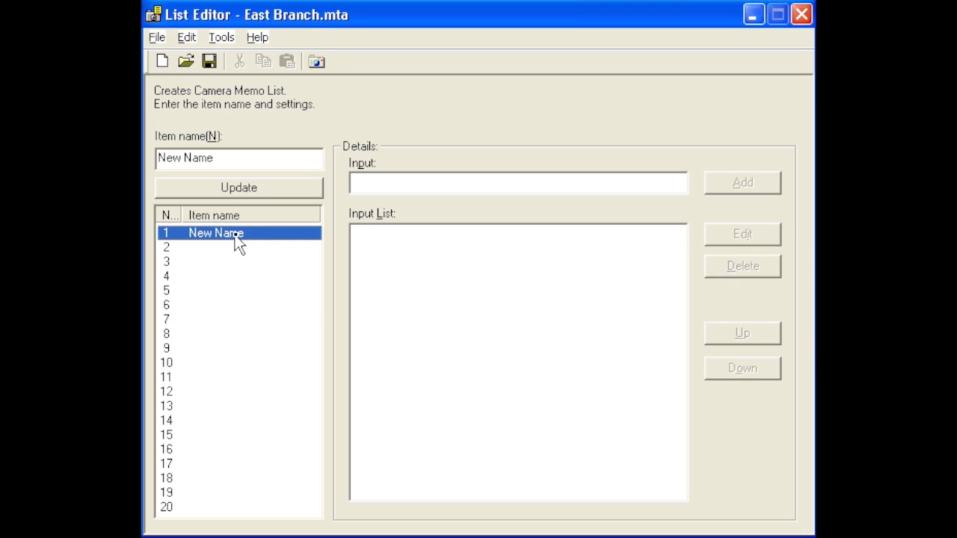
double_click(173, 157)
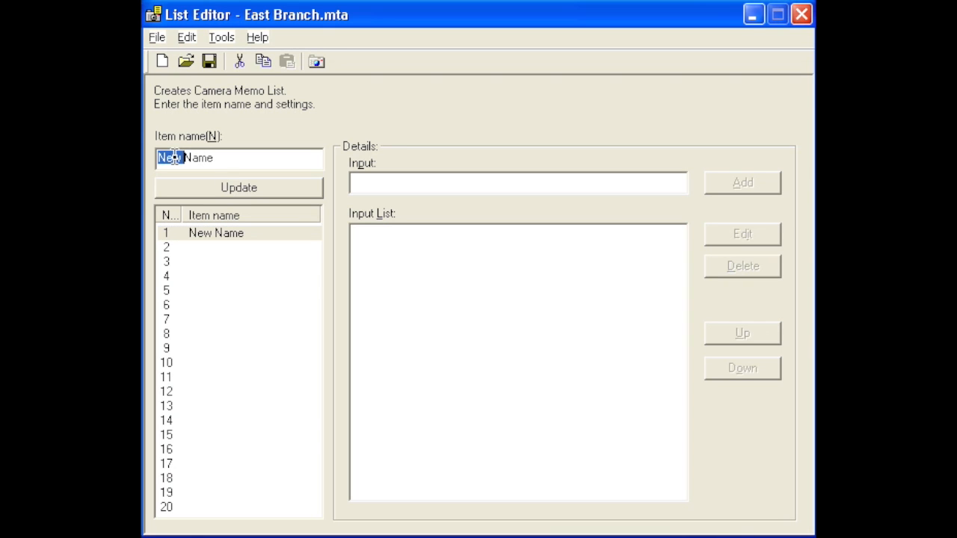
text(Old)
key(Return)
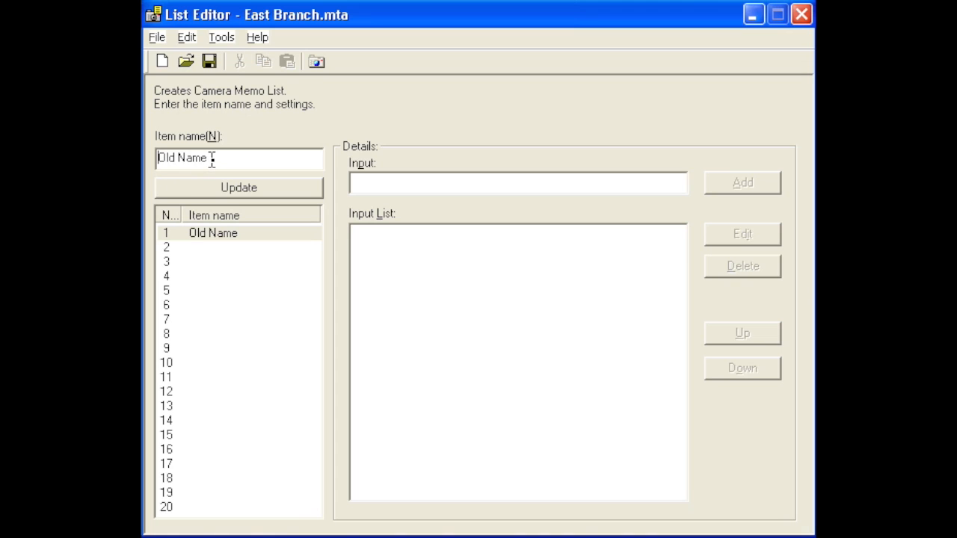
Rename item 1 of the memo list as "ID"
drag(212, 160, 150, 160)
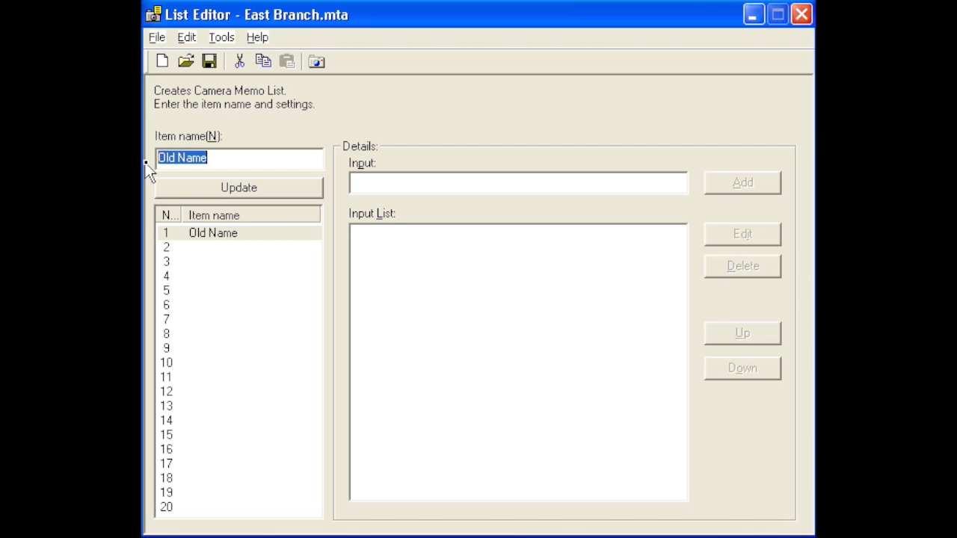
text(ID)
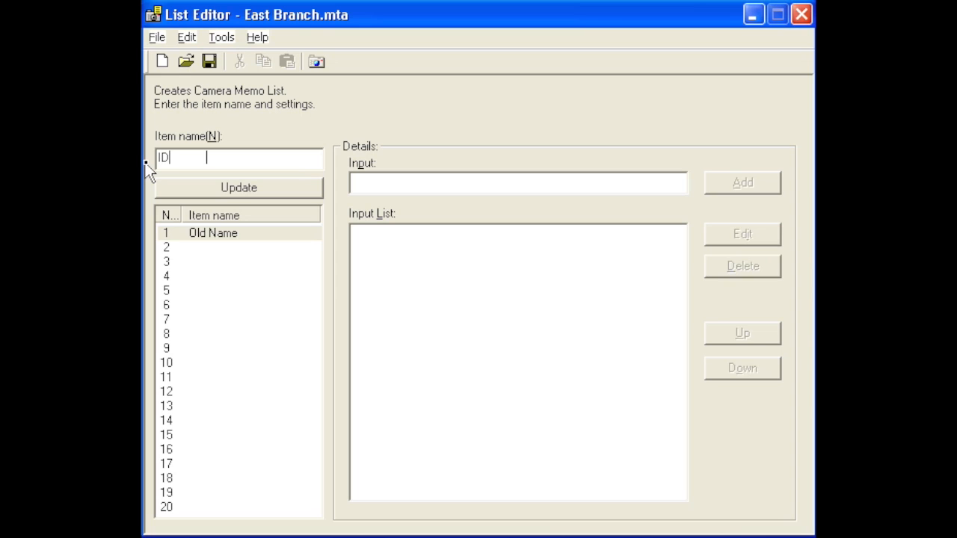
key(Return)
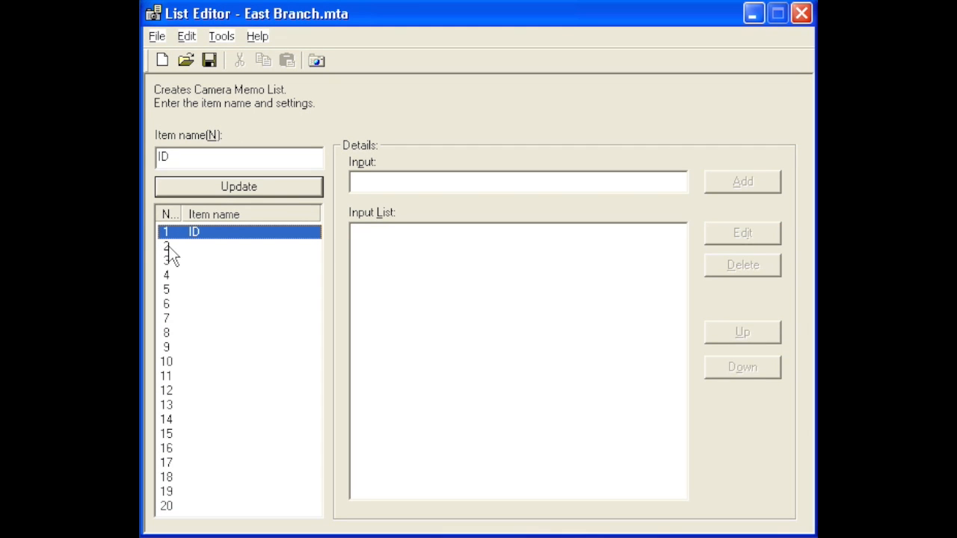
Name item 2 of the memo list "Location"
click(169, 248)
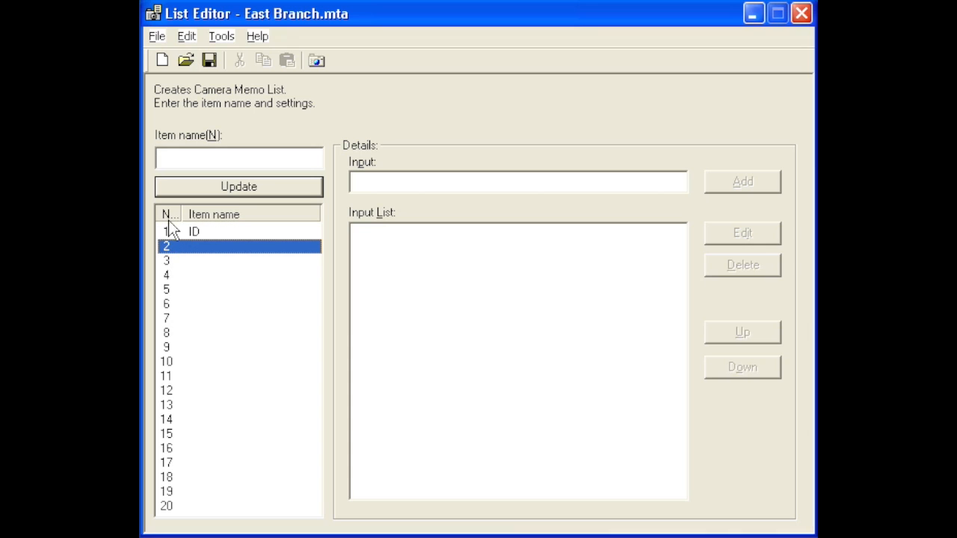
click(172, 159)
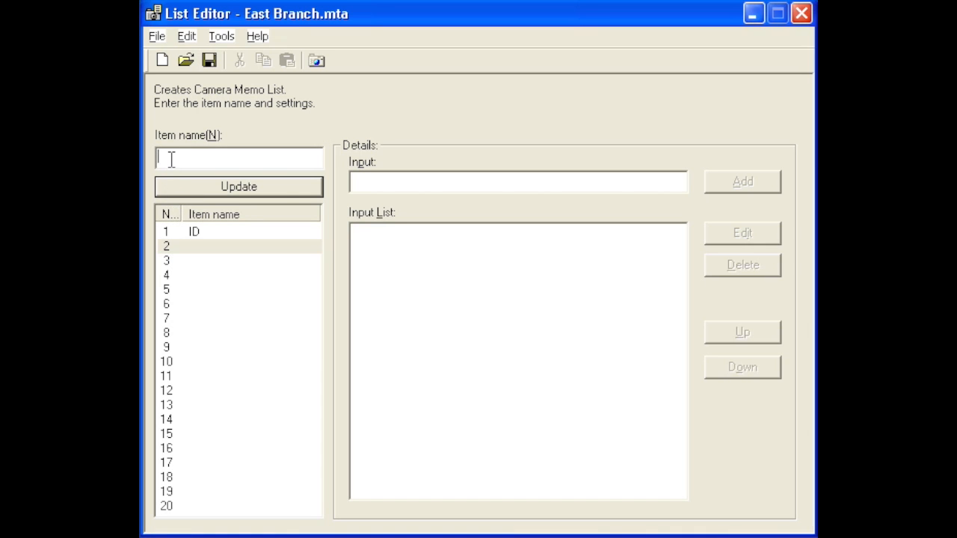
text(Location)
key(Return)
Add the inputs Left, Right, Up, Down, Top and Bottom to the Location item
click(198, 251)
click(378, 184)
text(Left)
key(Return)
text(Right)
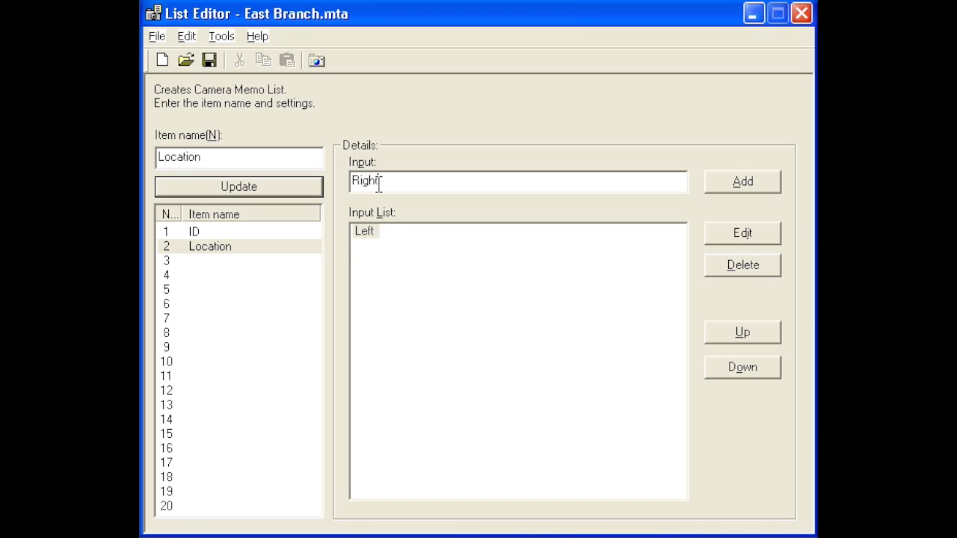
key(Return)
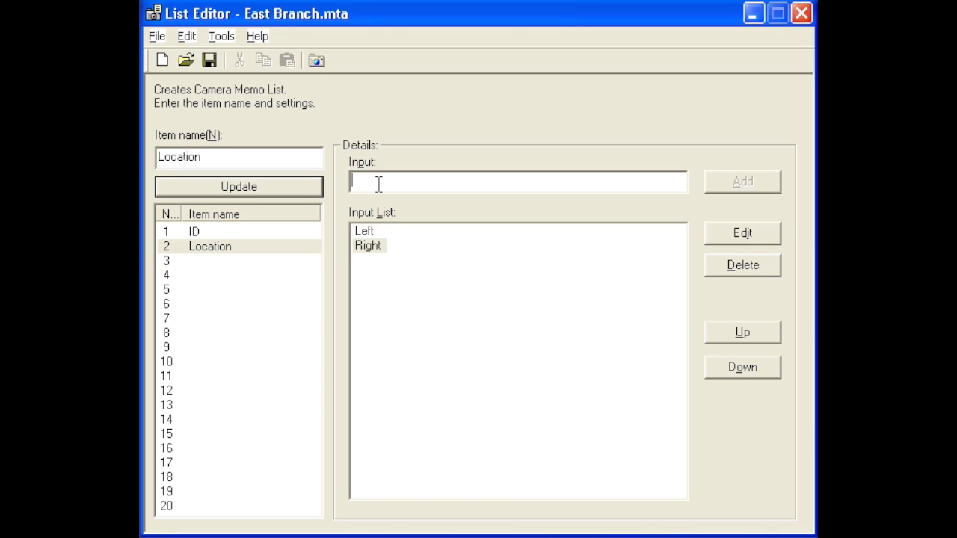
text(Up)
key(Return)
text(Down)
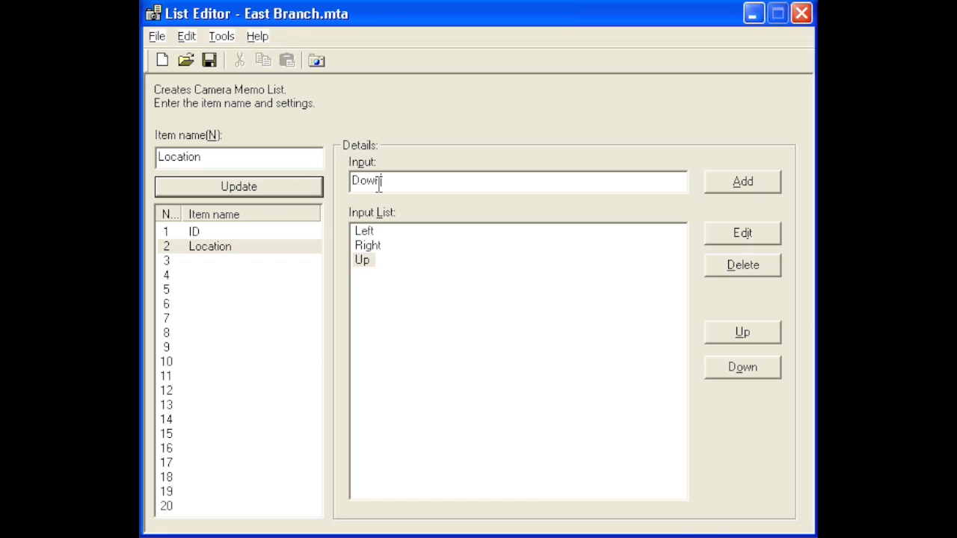
key(Return)
text(Top)
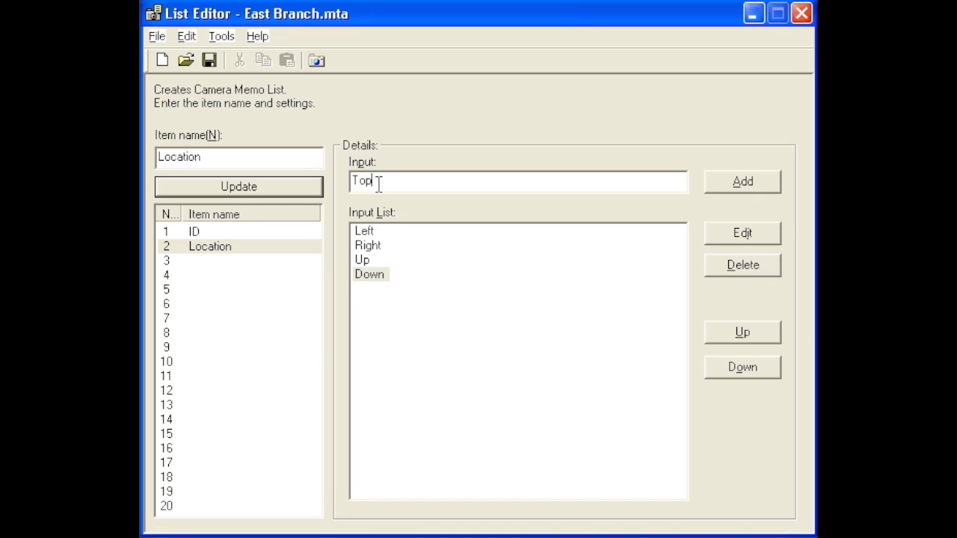
key(Return)
text(Bottom)
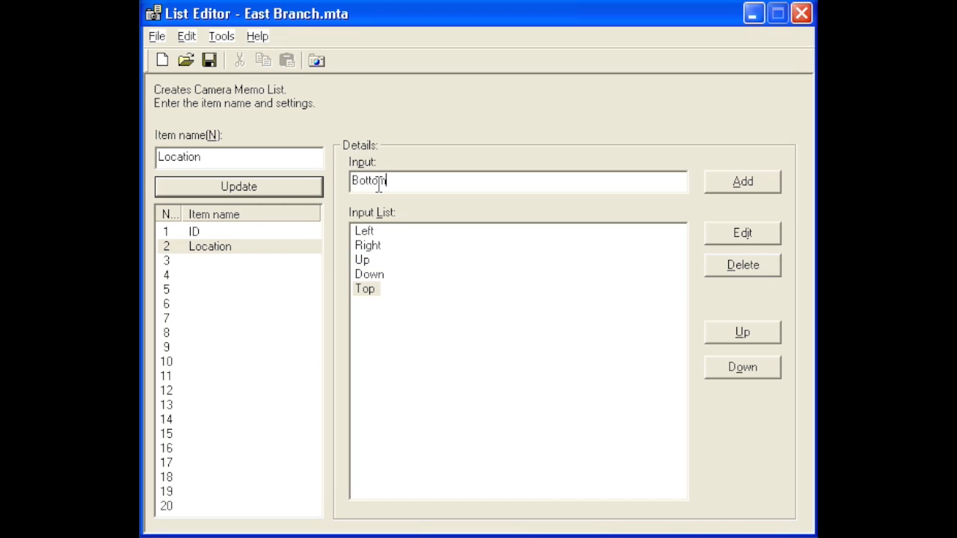
key(Return)
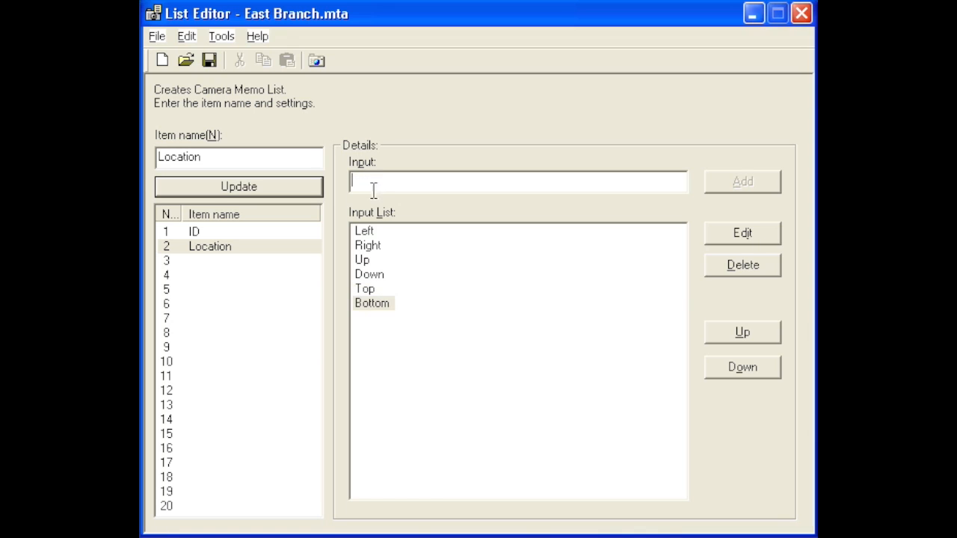
Move Up to the first place in Location's input list and delete the Bottom input
click(363, 261)
click(733, 336)
click(732, 336)
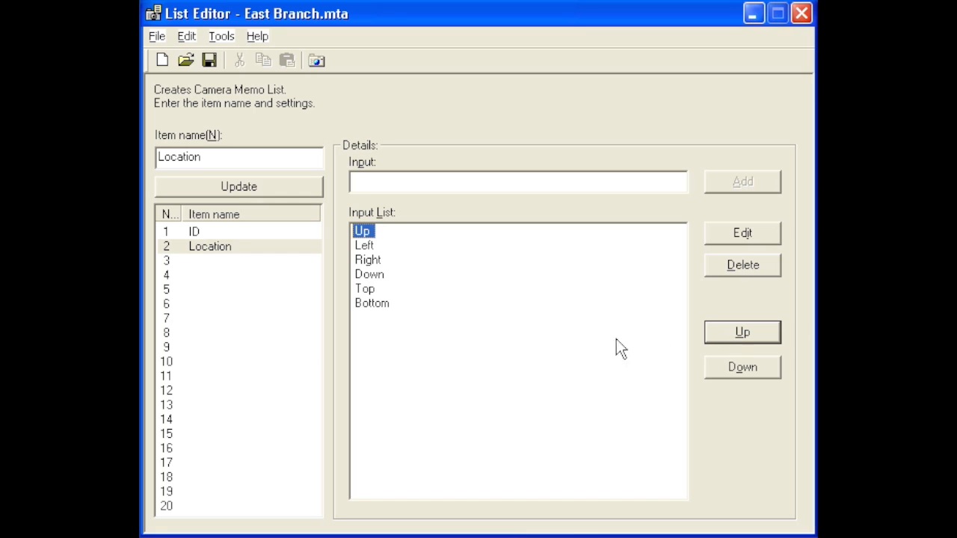
click(374, 304)
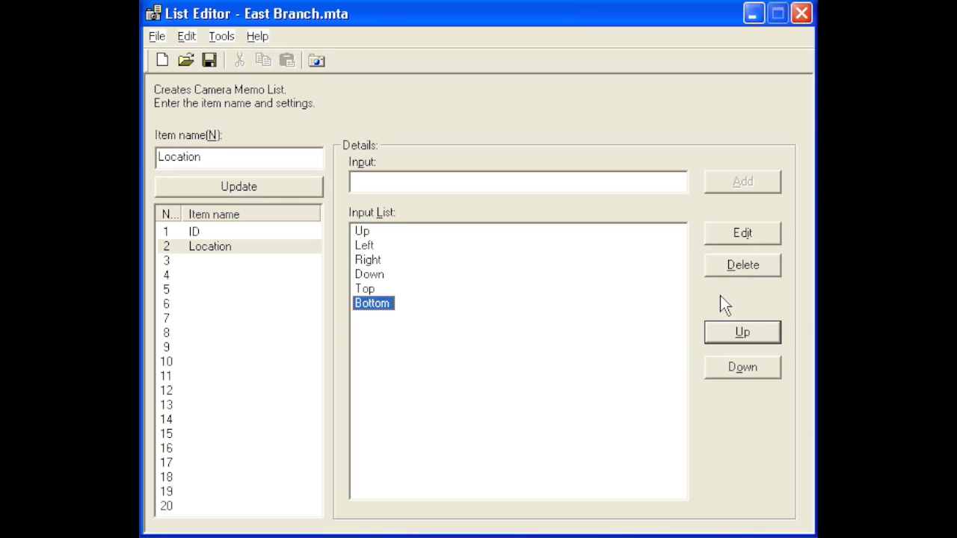
click(746, 233)
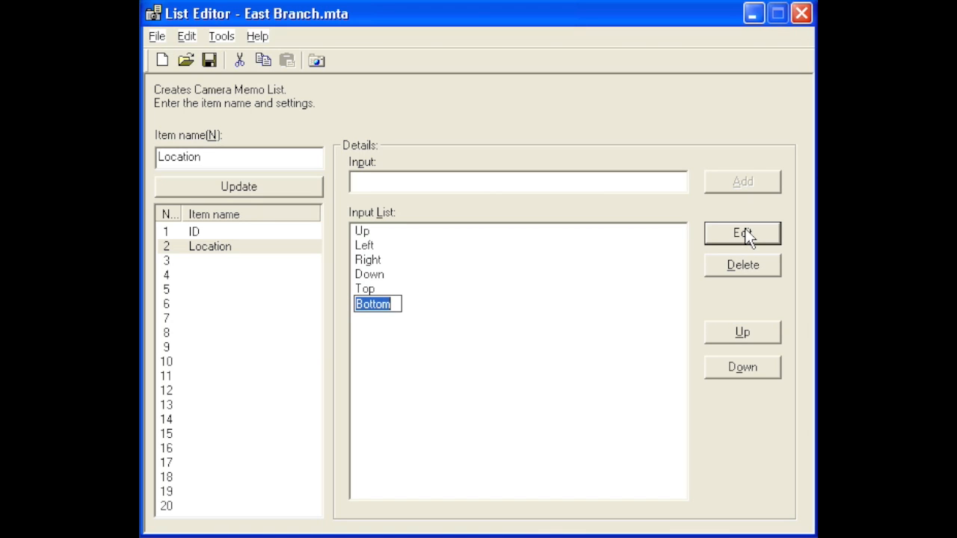
click(739, 272)
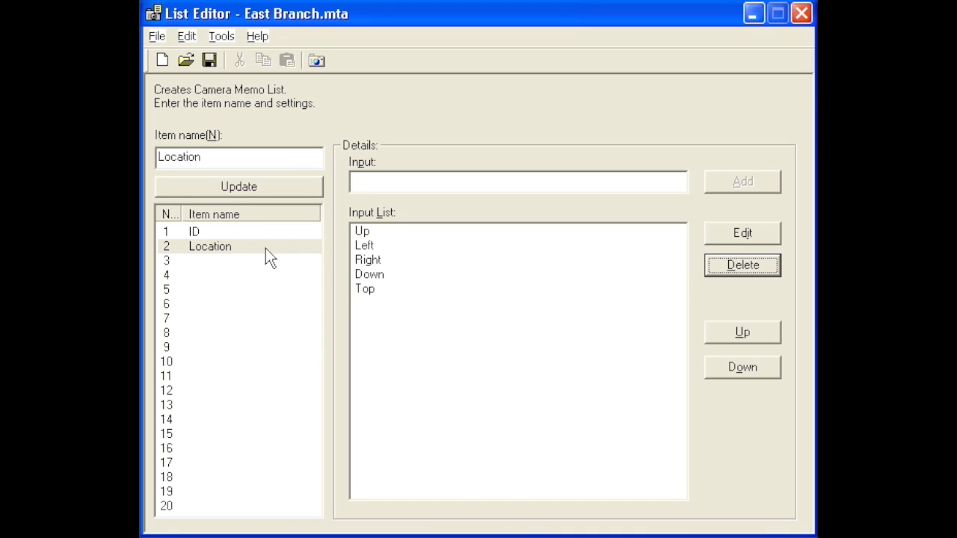
Name item 3 of the memo list "Number" and update the list
click(211, 261)
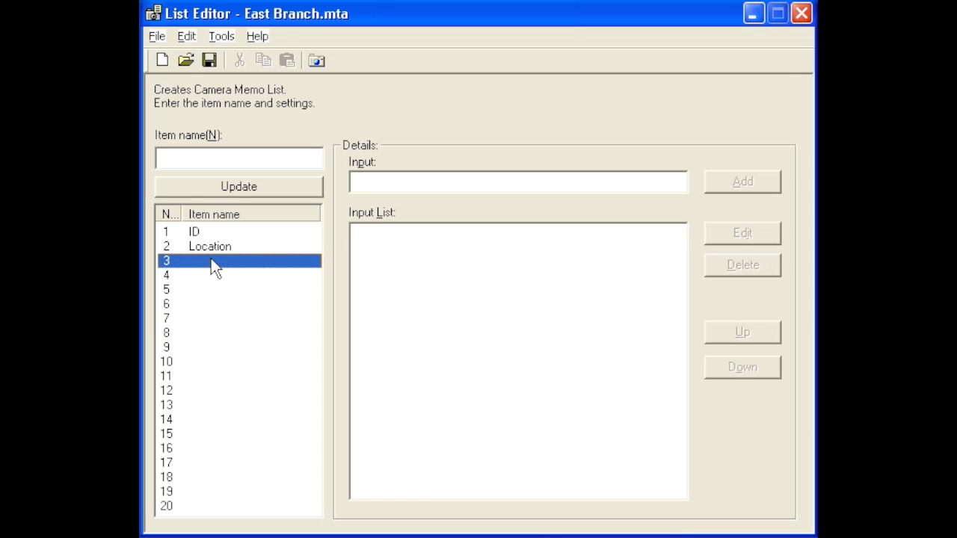
click(189, 157)
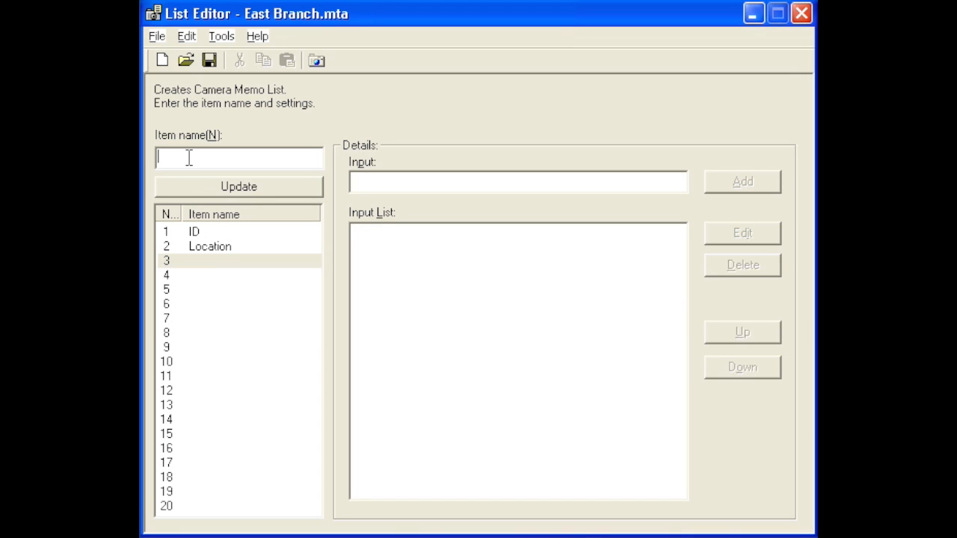
text(Number)
click(203, 188)
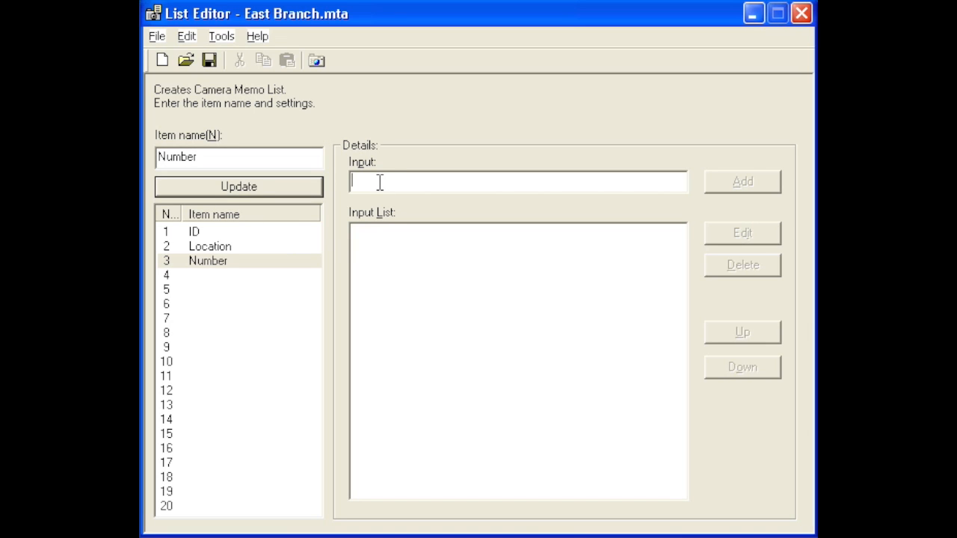
Add the inputs 1, 2, 3, 4 and 5 to the Number item
text(1)
key(Return)
text(2)
key(Return)
text(3)
key(Return)
text(4)
key(Return)
text(5)
key(Return)
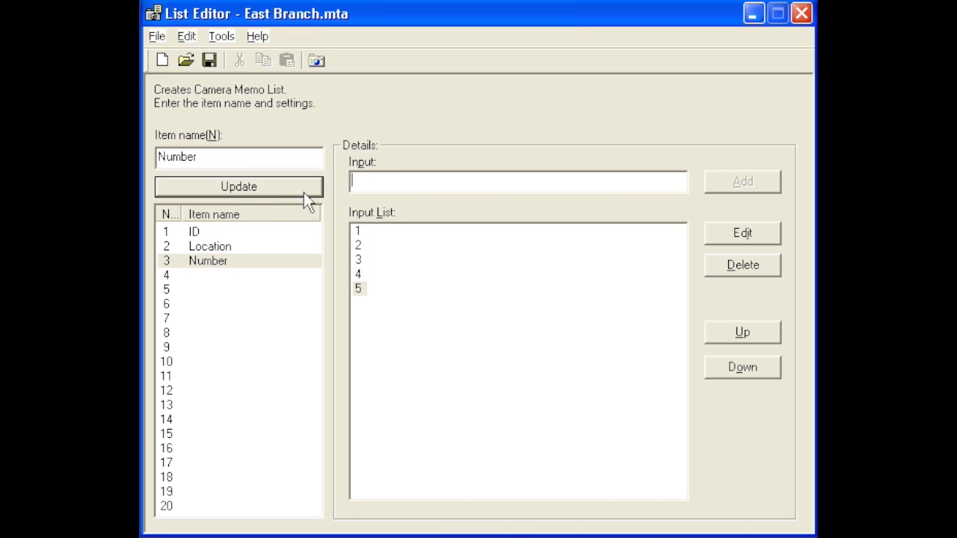
Name item 4 of the memo list "Notes" and update the list
click(209, 277)
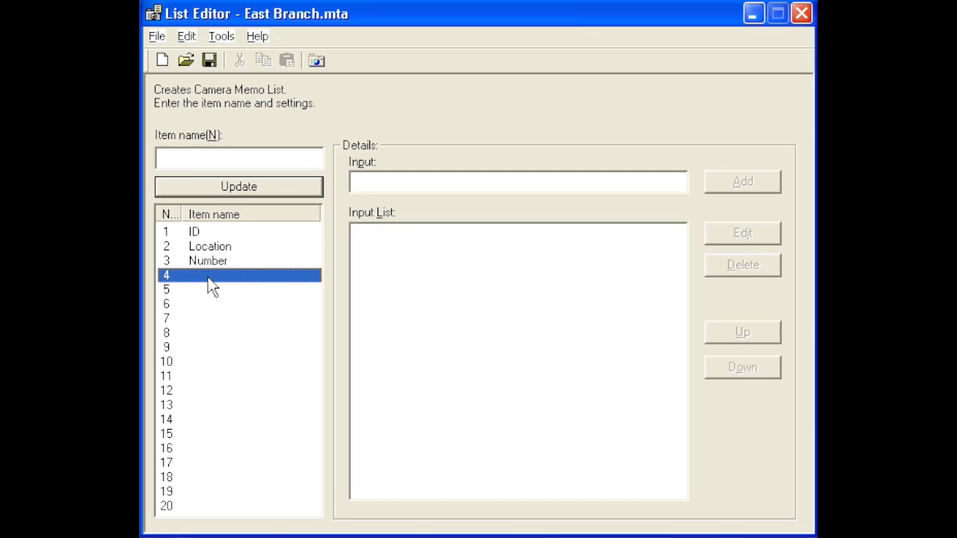
click(177, 155)
text(Notes)
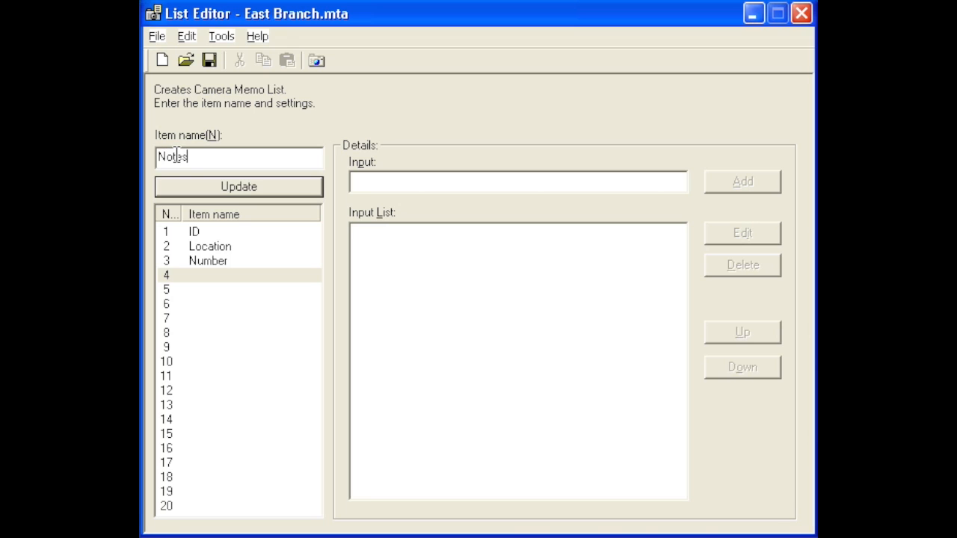
click(190, 196)
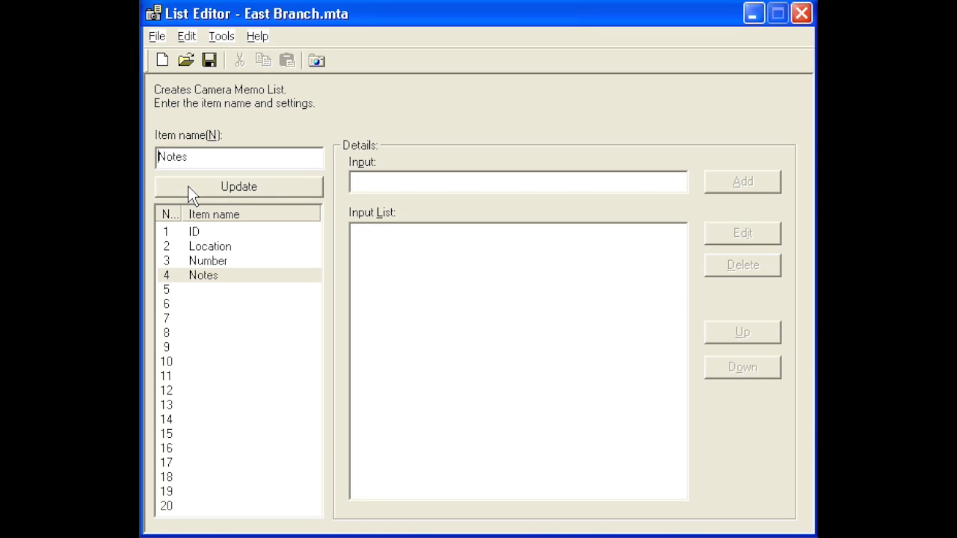
Name item 5 of the memo list "Branch"
click(201, 291)
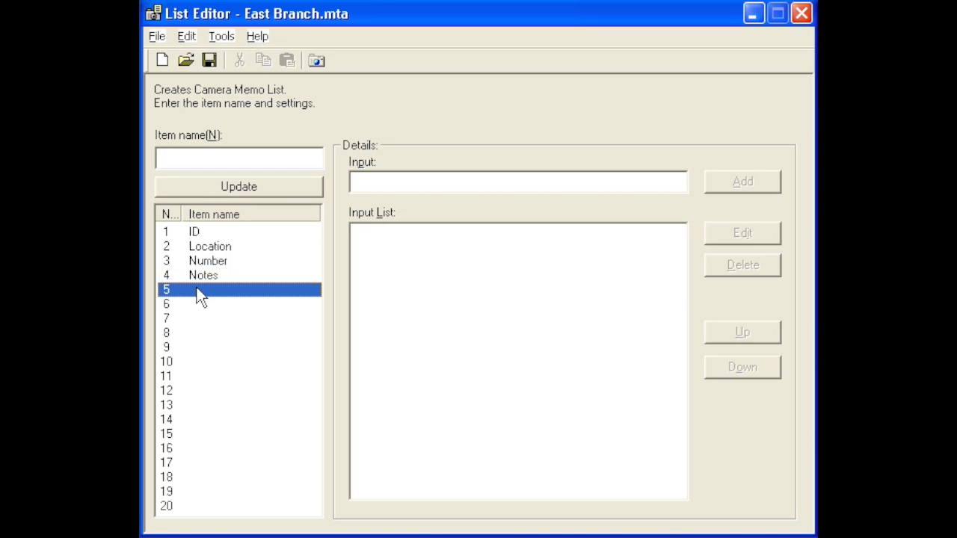
click(201, 161)
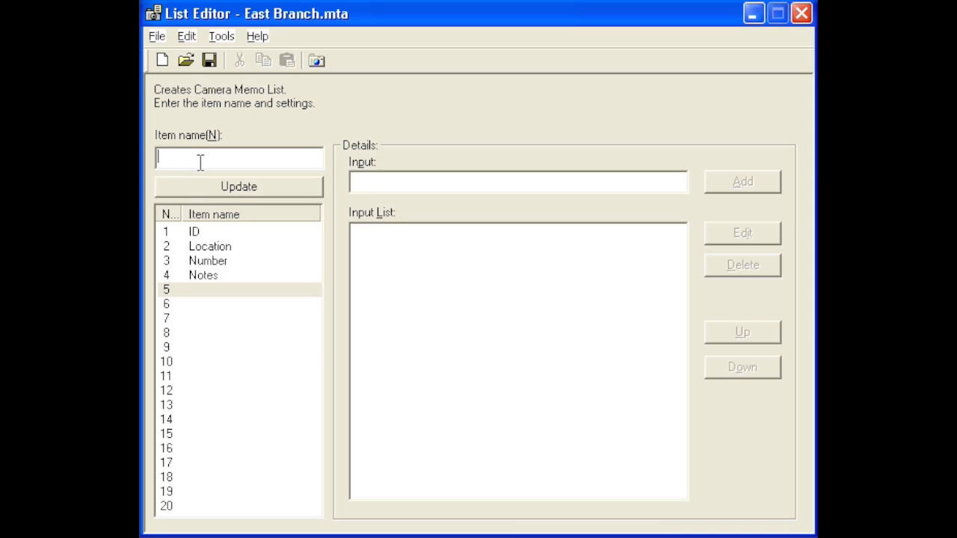
text(Branch)
key(Return)
Add the inputs North, South, East and West to the Branch item
click(376, 184)
text(North)
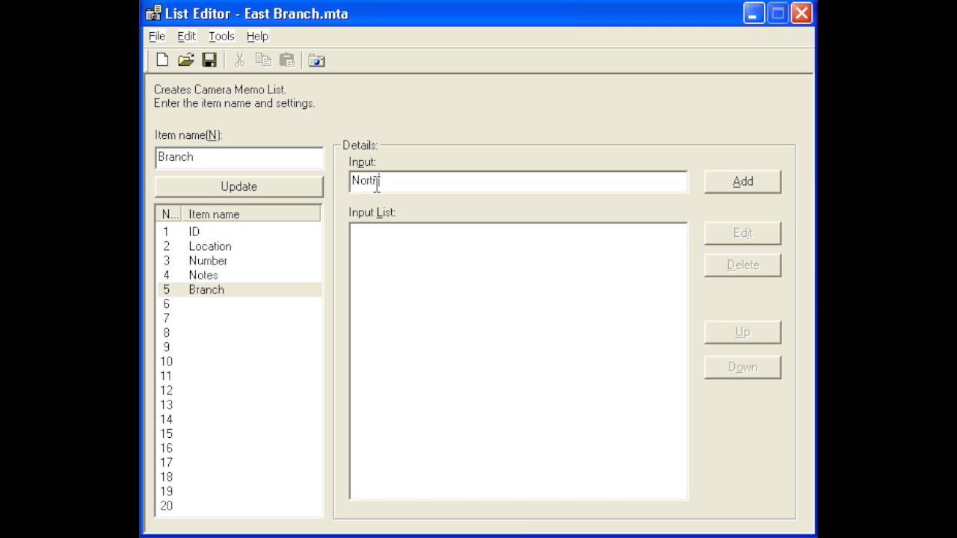
key(Return)
text(South)
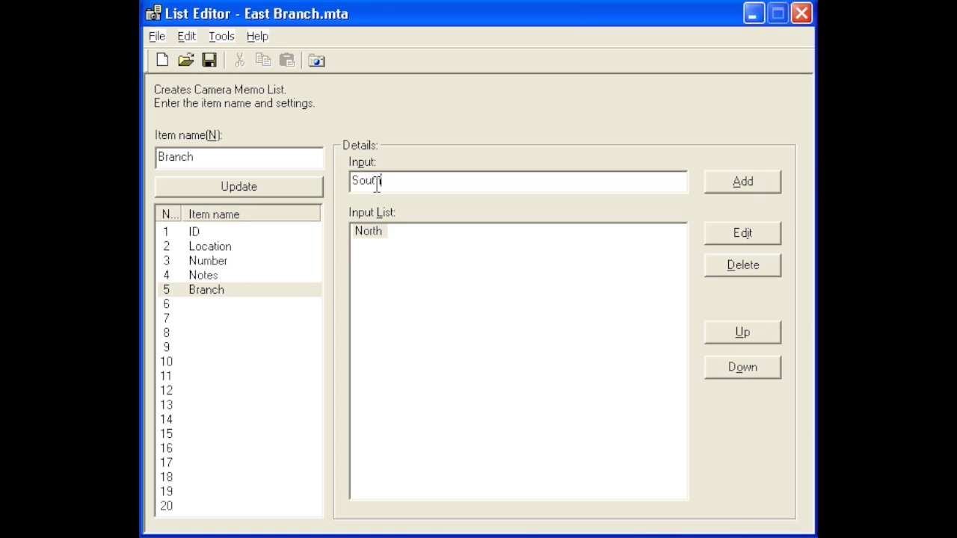
key(Return)
text(East)
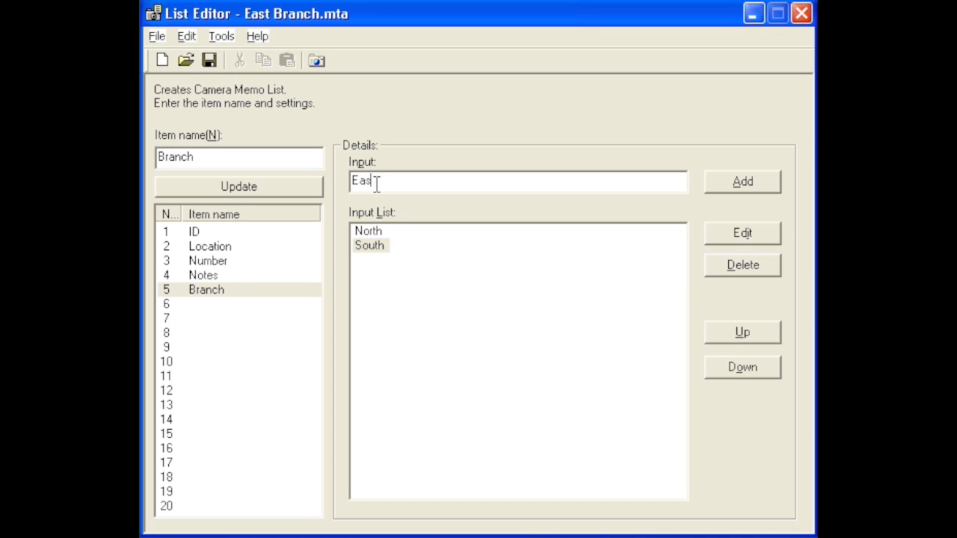
key(Return)
text(West)
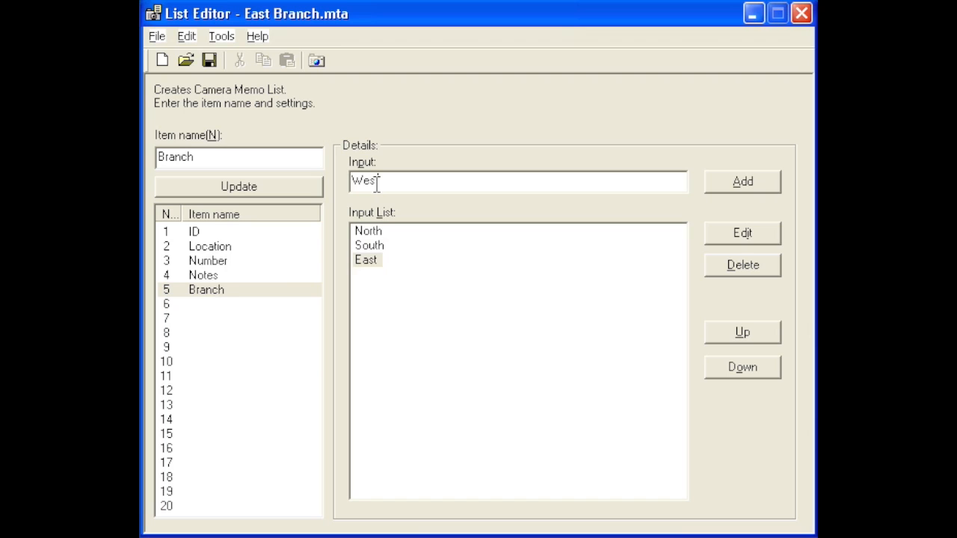
key(Return)
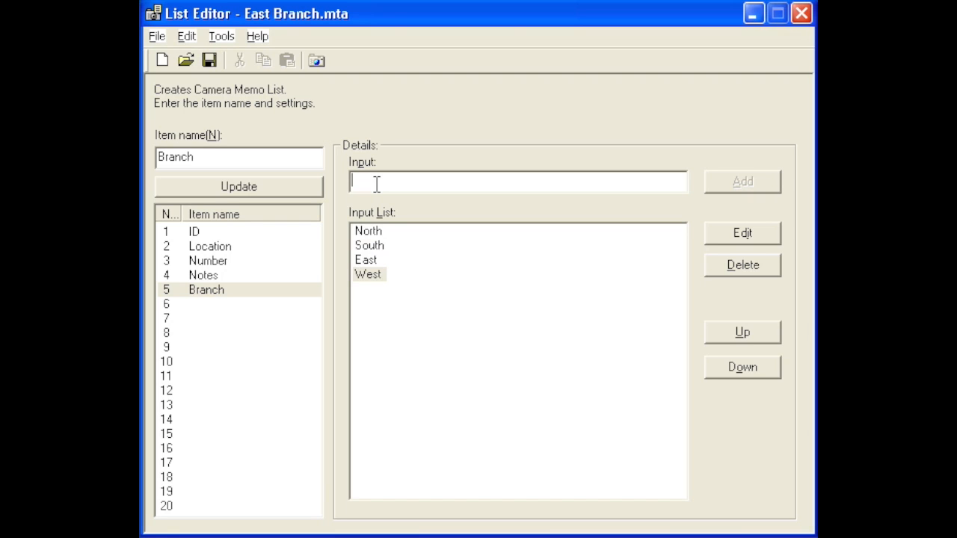
Move East to the first place in Branch's input list and save the memo list
click(365, 260)
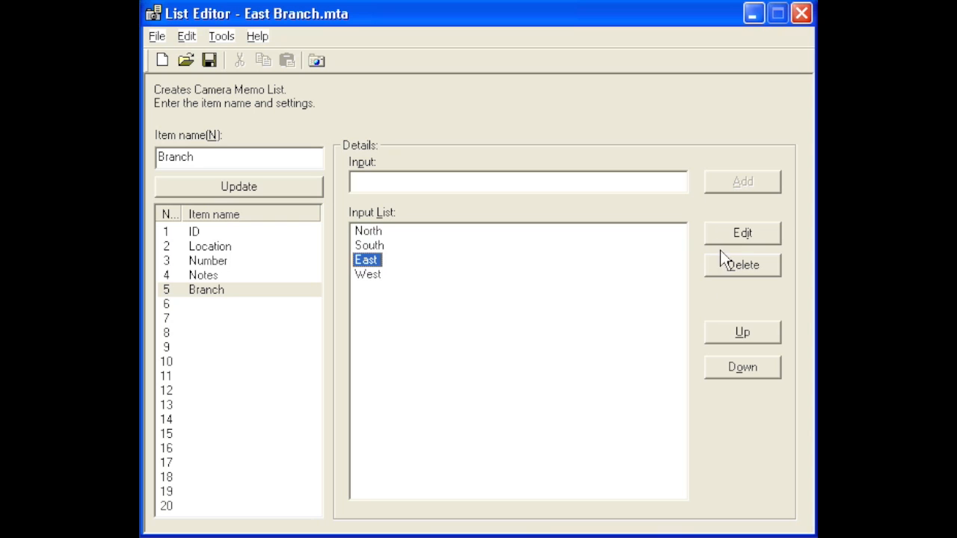
click(720, 337)
click(720, 336)
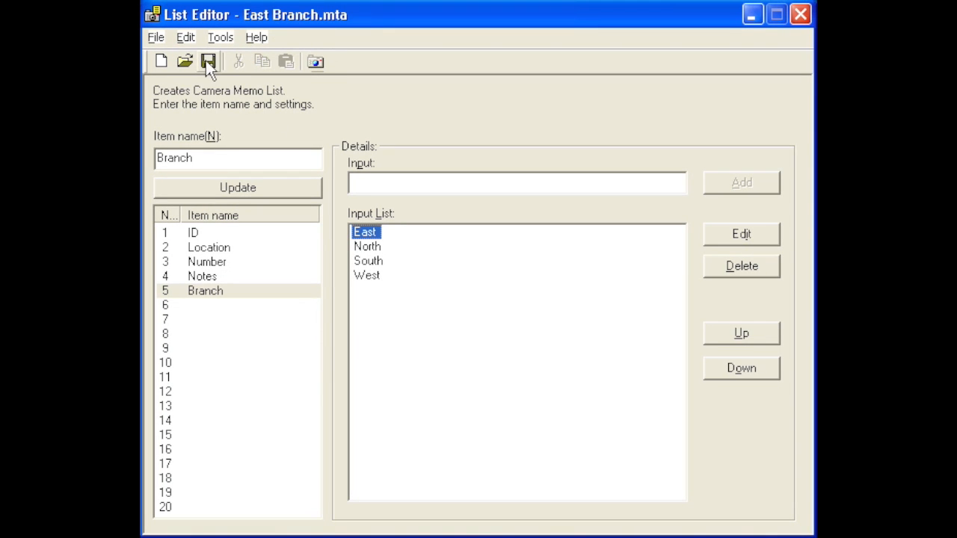
click(157, 39)
click(170, 95)
Browse to the TEMPLATE folder on the RICOHDCX (G:) drive as a Save As location, and cancel without saving
click(157, 37)
click(177, 111)
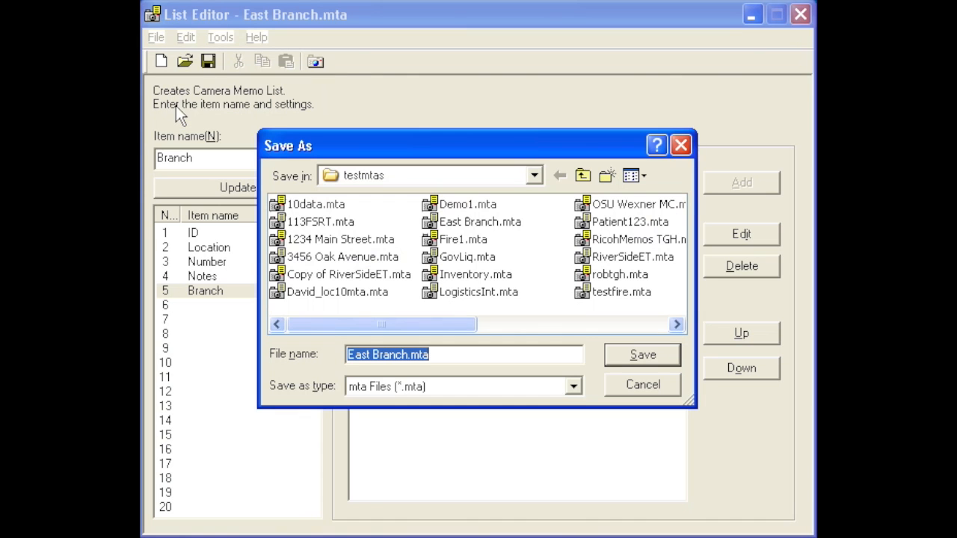
click(535, 175)
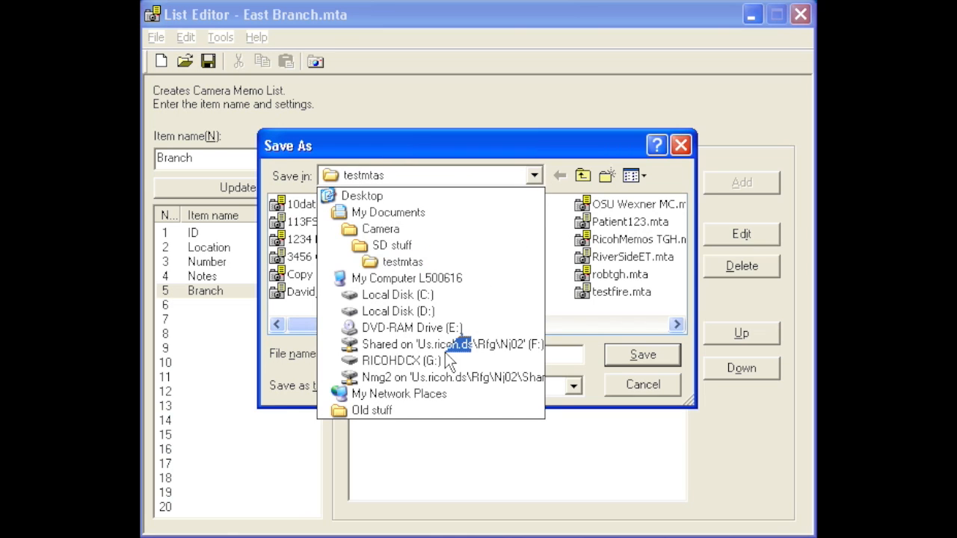
click(401, 361)
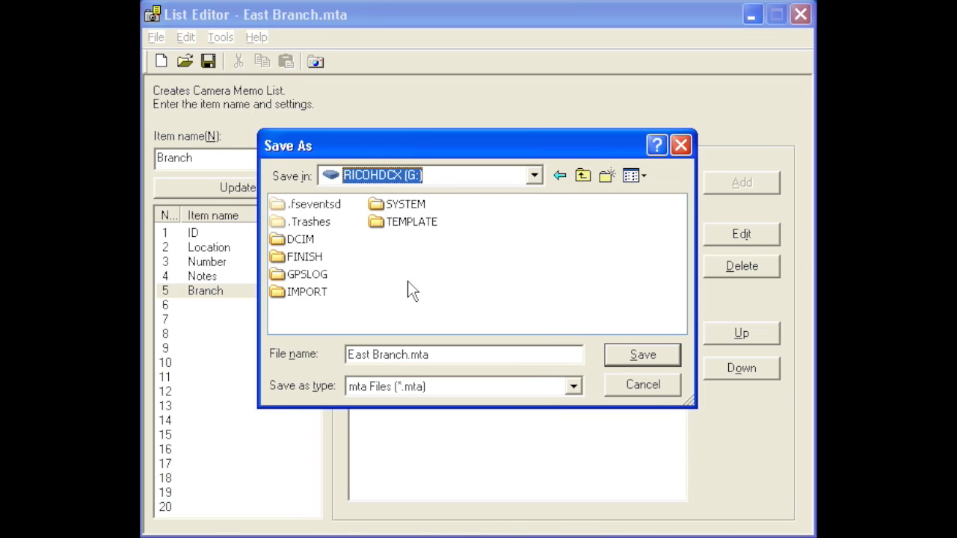
click(376, 222)
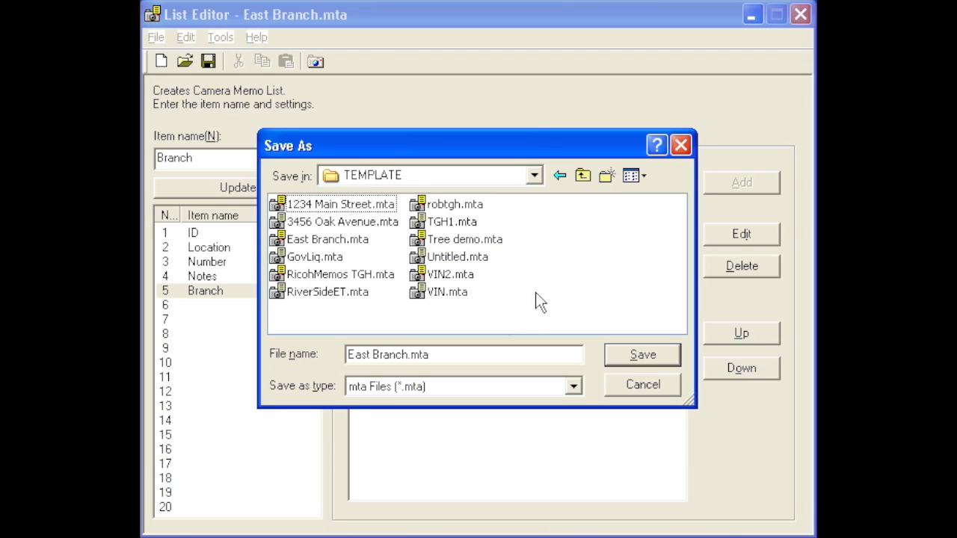
click(644, 392)
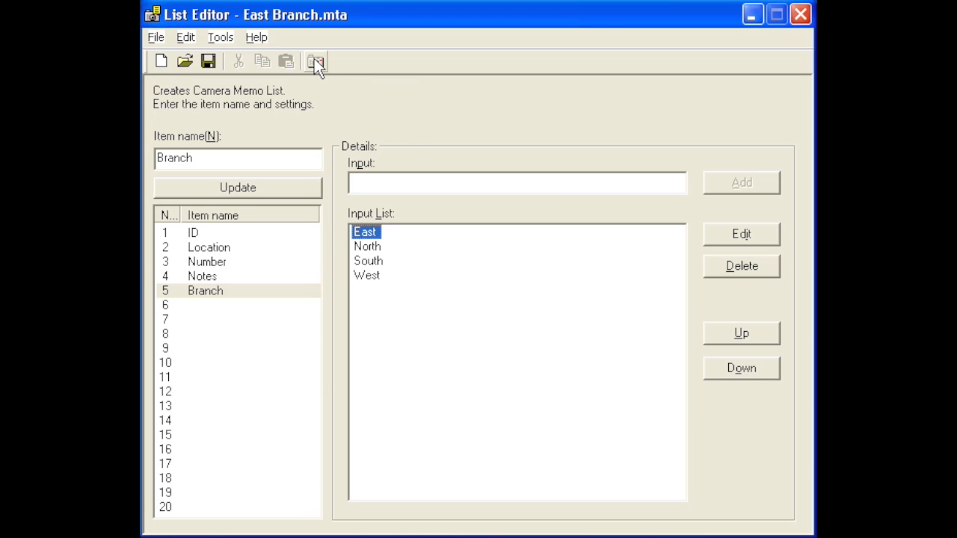
Transfer the East Branch.mta memo list to the camera and dismiss the notice
click(314, 61)
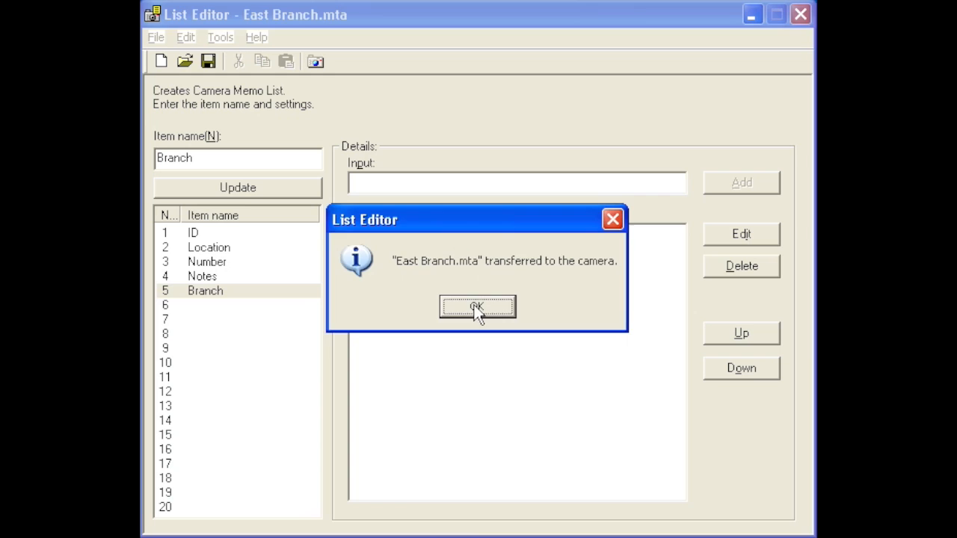
click(478, 310)
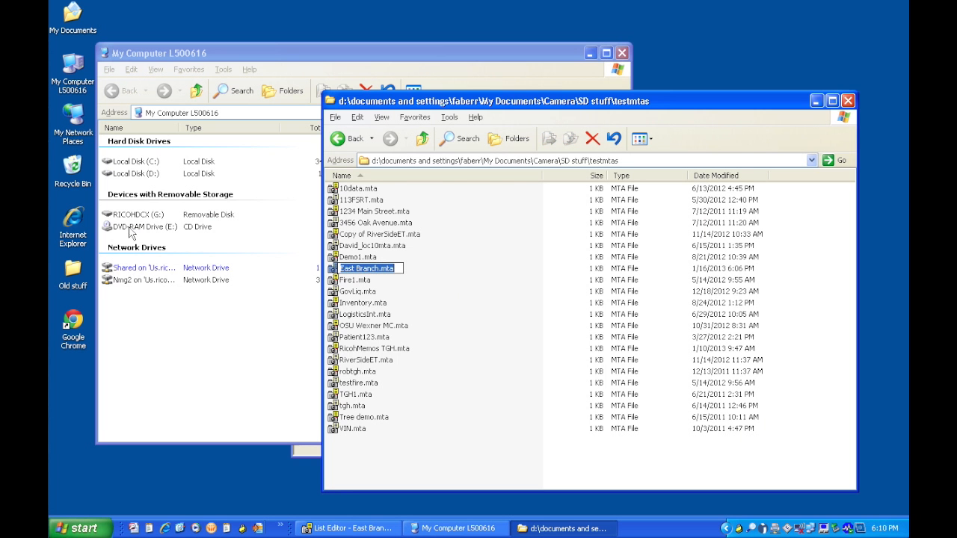
Switch to the My Computer window and open the TEMPLATE folder on the RICOHDCX (G:) drive to check the transferred list
click(124, 218)
double_click(123, 218)
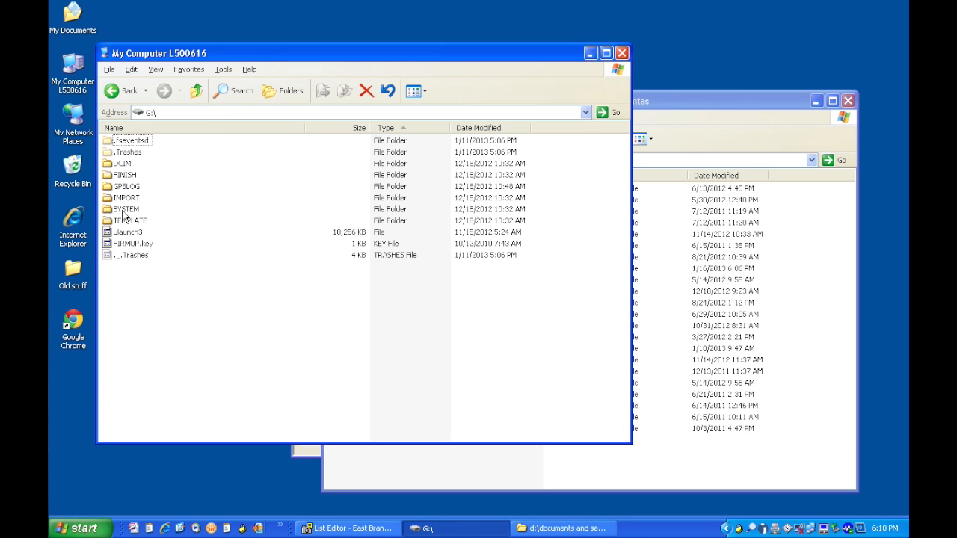
double_click(124, 221)
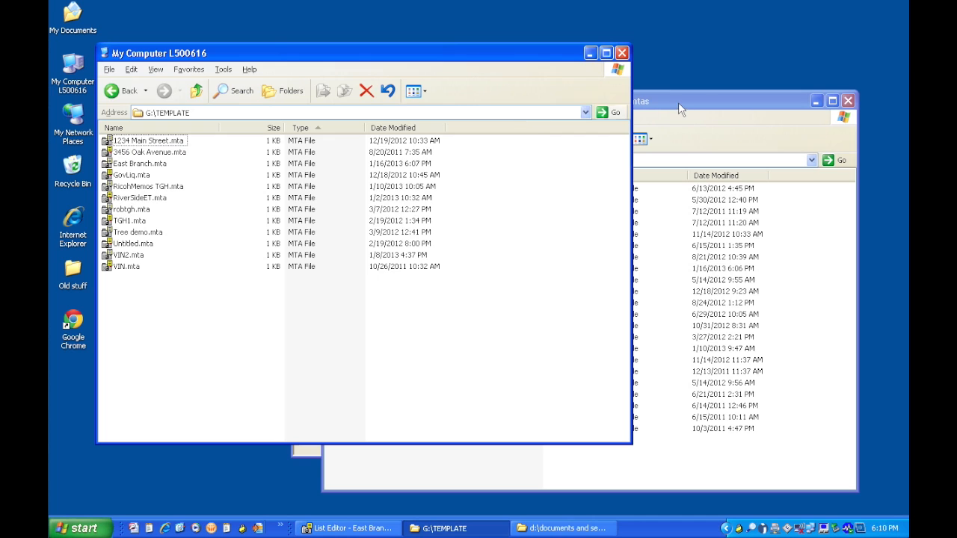
Copy East Branch.mta from the testmtas folder into G:\TEMPLATE, replacing the existing file
click(679, 106)
drag(357, 270, 192, 323)
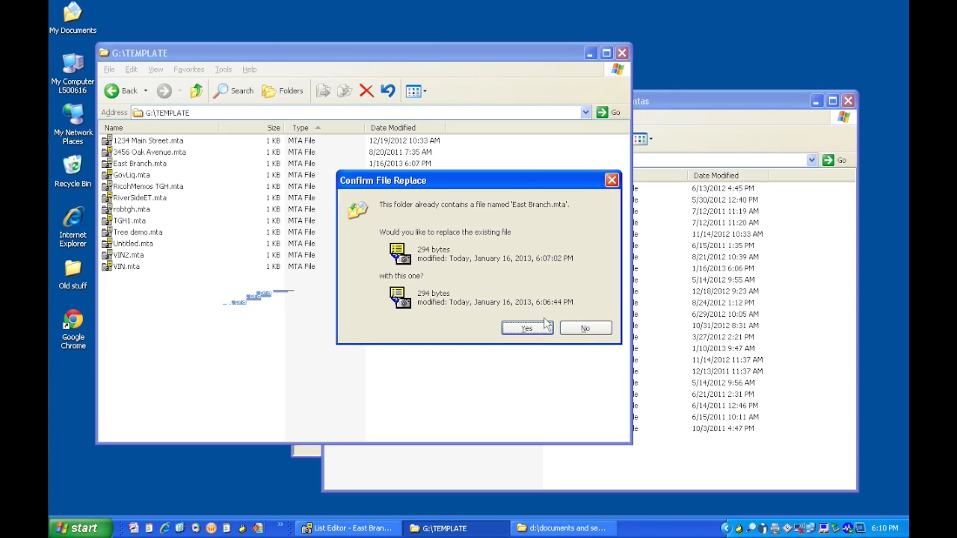
click(540, 331)
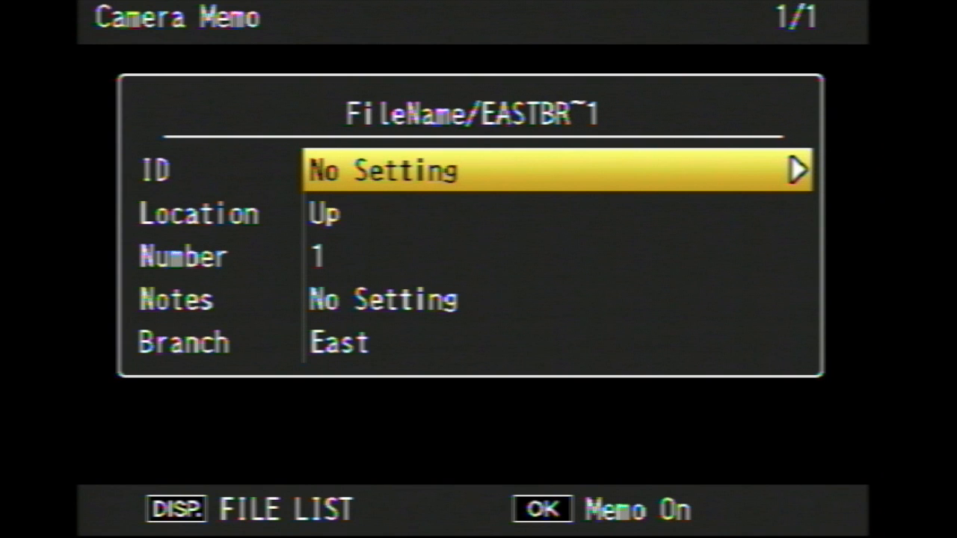
On the camera's memo screen, open the Location choices of the EASTBR~1 list and select Up
key(Down)
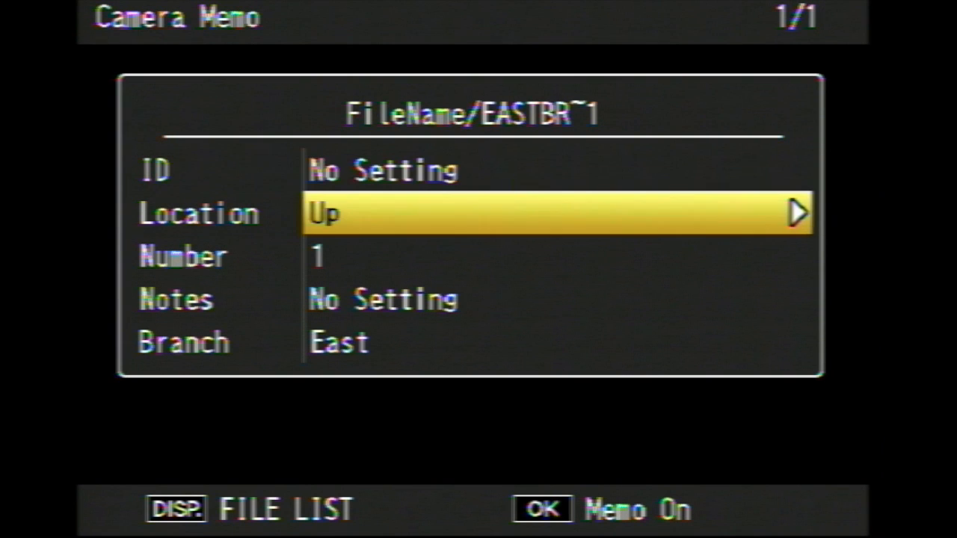
key(Right)
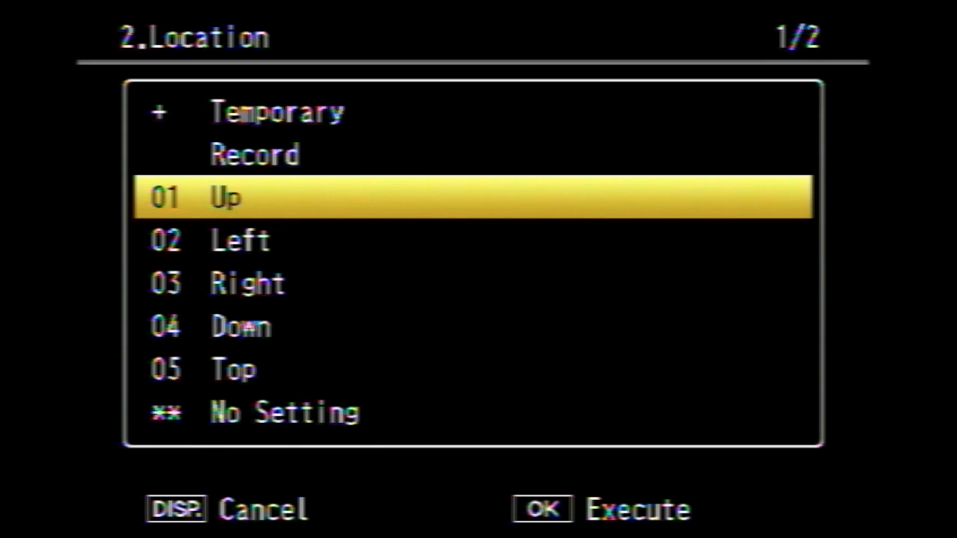
key(Return)
Choose Temporary Record for the Notes item of the camera memo and go to its edit display
key(Down)
key(Down)
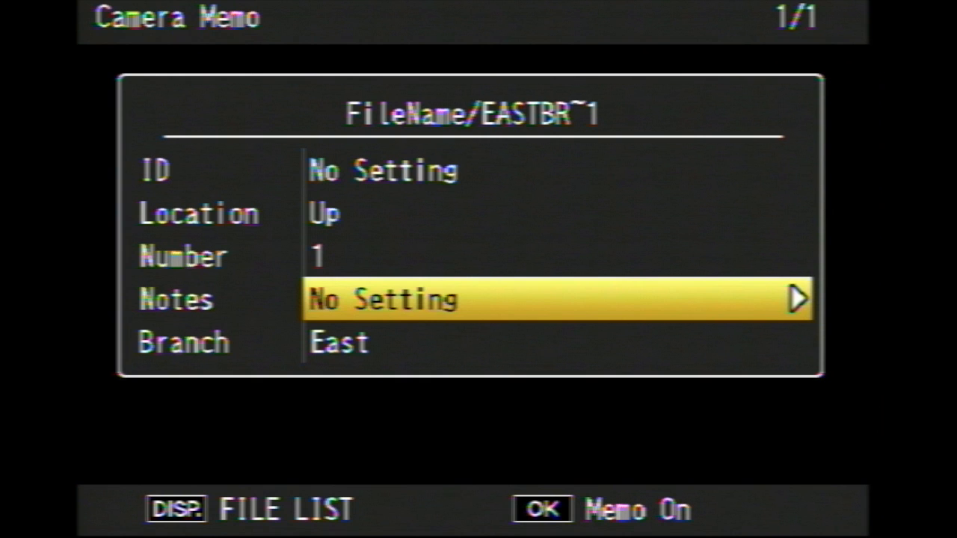
key(Right)
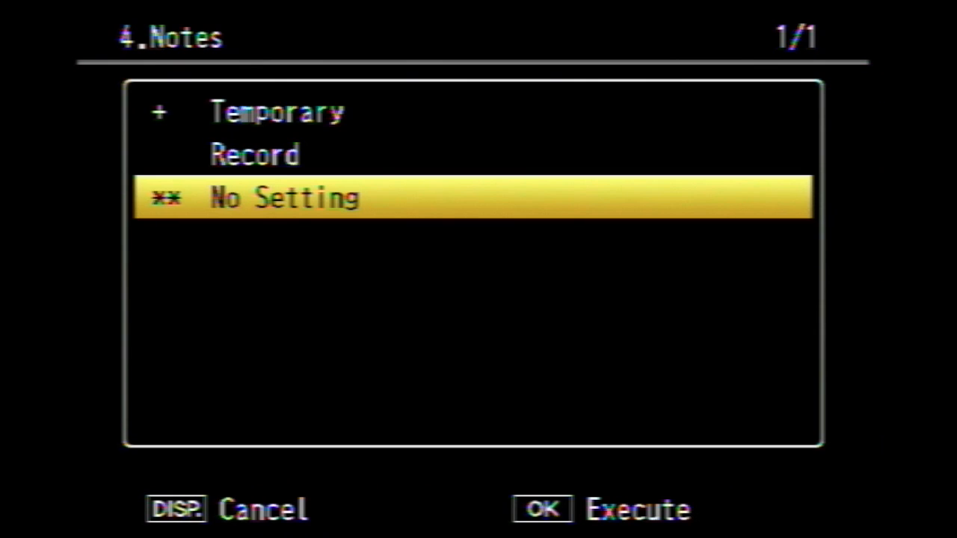
key(Up)
key(Up)
key(Return)
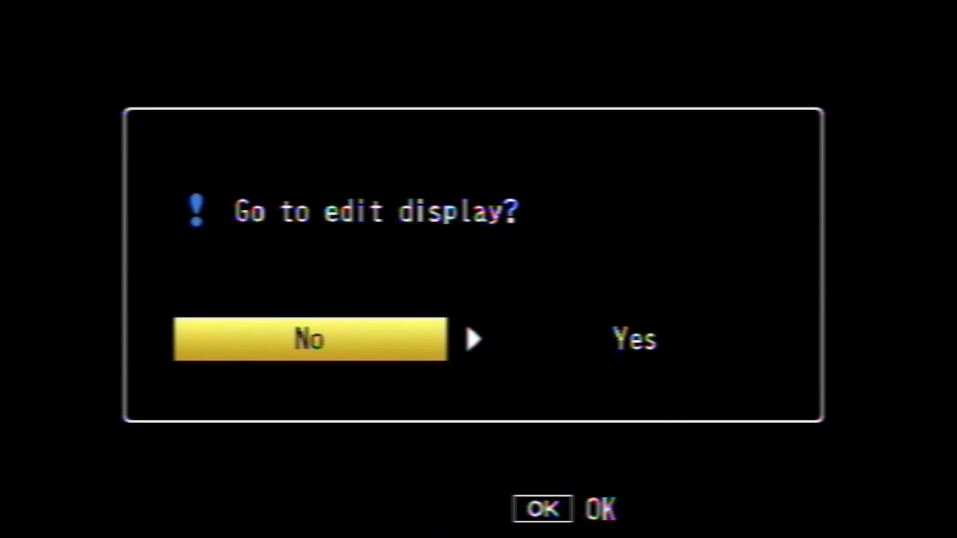
key(Right)
key(Return)
key(Down)
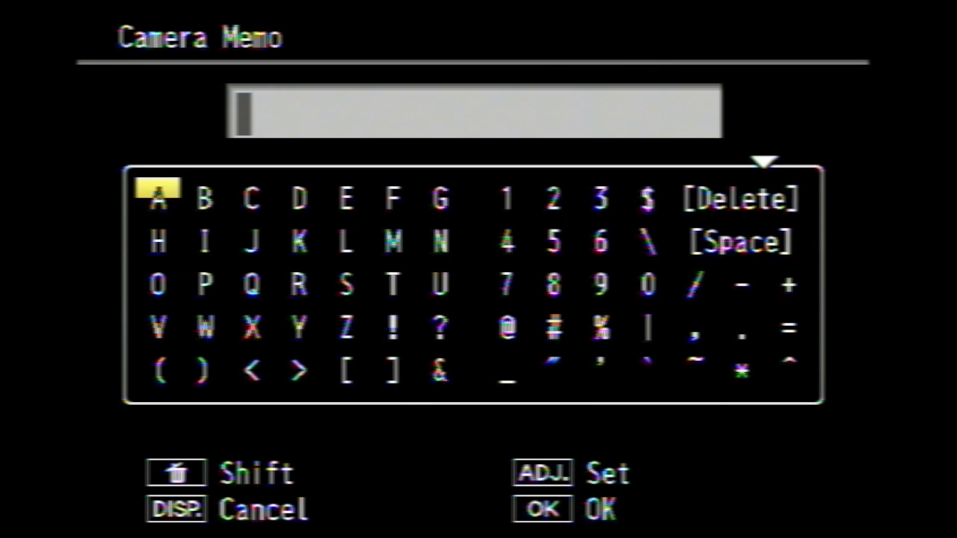
Enter ABC as the temporary Notes text and confirm it
key(Return)
key(Right)
key(Return)
key(Right)
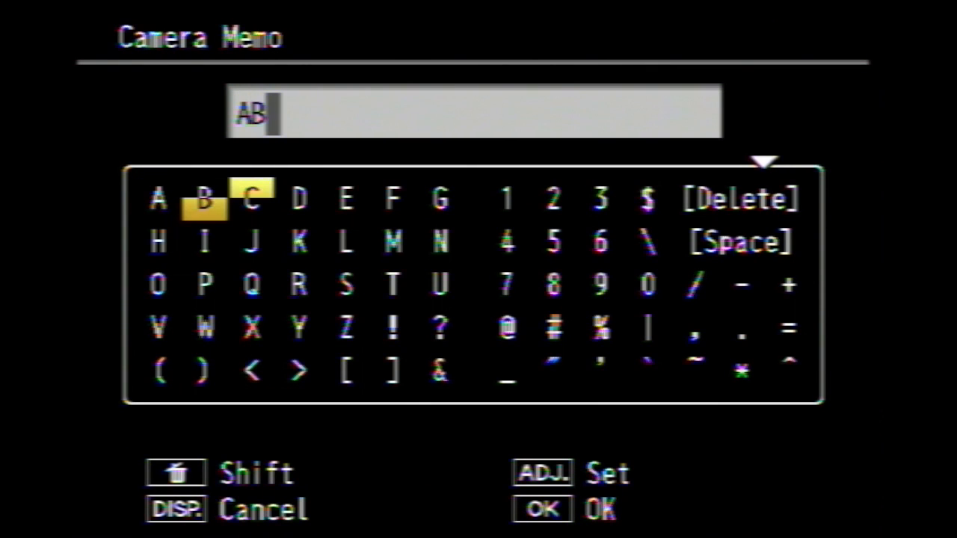
key(Return)
key(Return)
key(Return)
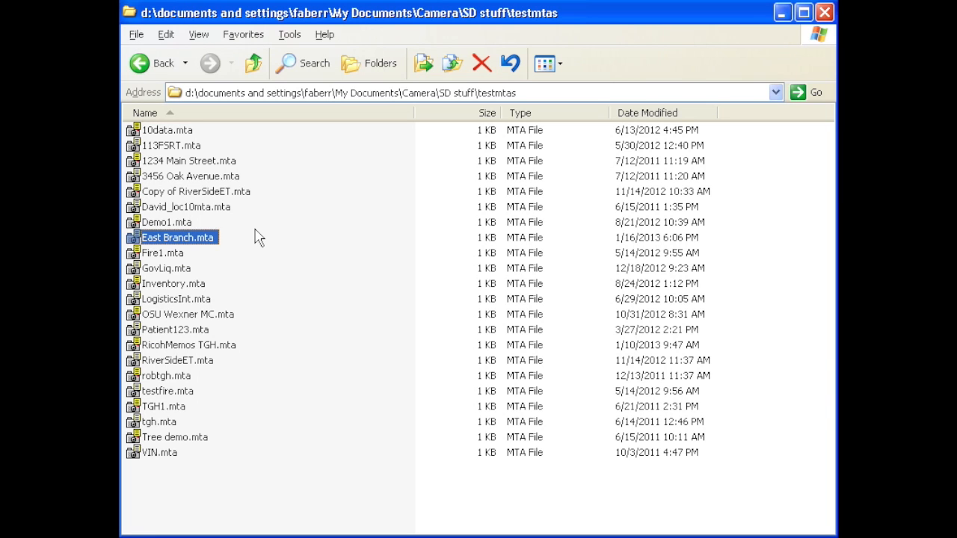
On the computer, open East Branch.mta from the testmtas folder with Notepad
right_click(206, 240)
mouse_move(245, 289)
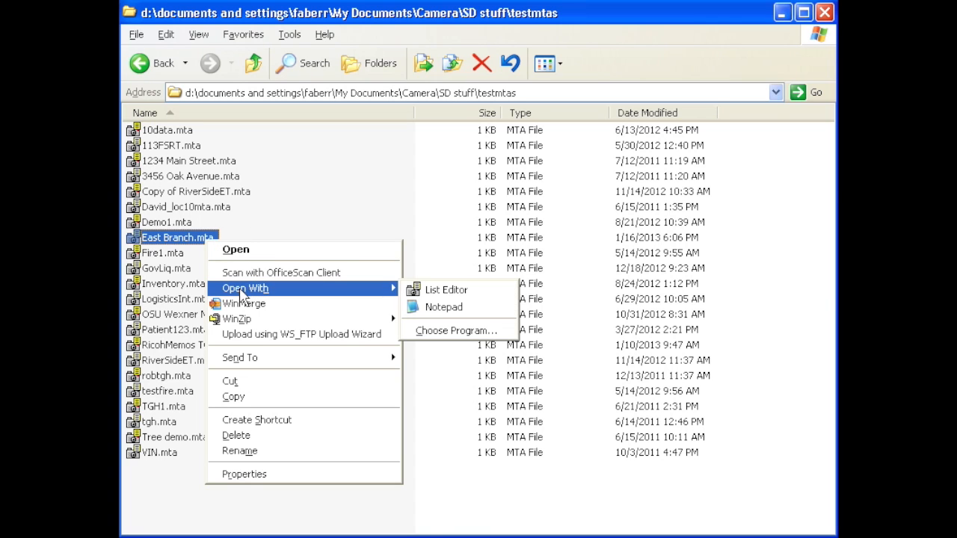
click(432, 314)
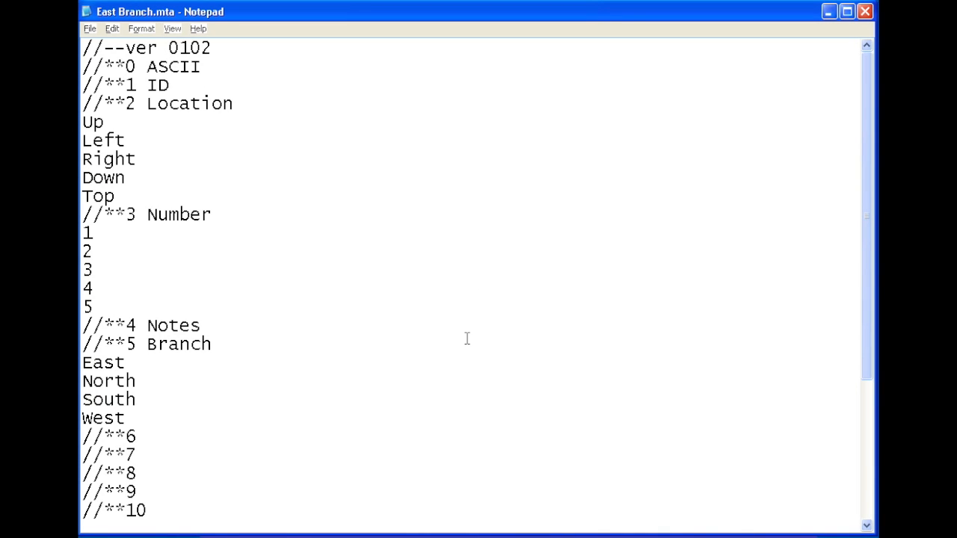
Cut the Number heading with its entries 1 to 5 from item 3 and paste the block at item 4 before Notes
shift+click(143, 303)
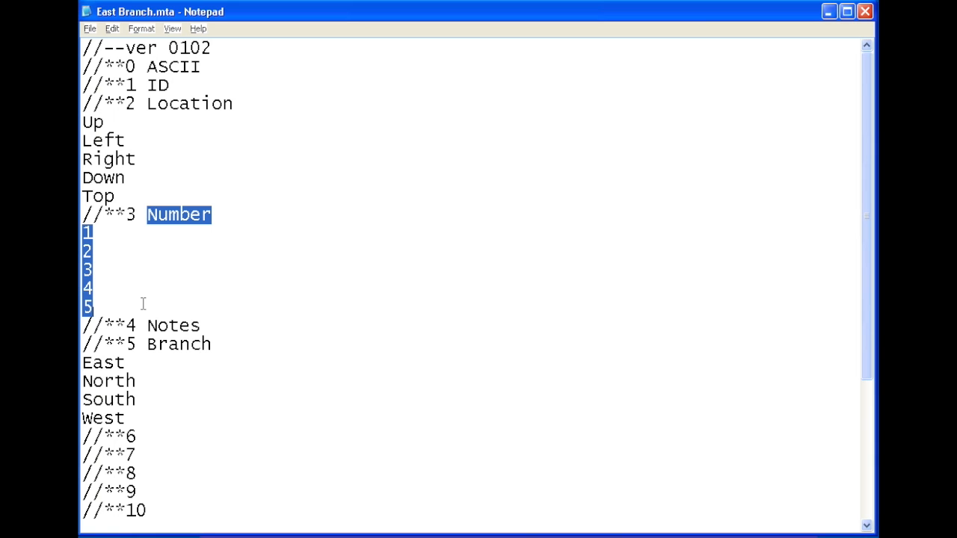
key(Delete)
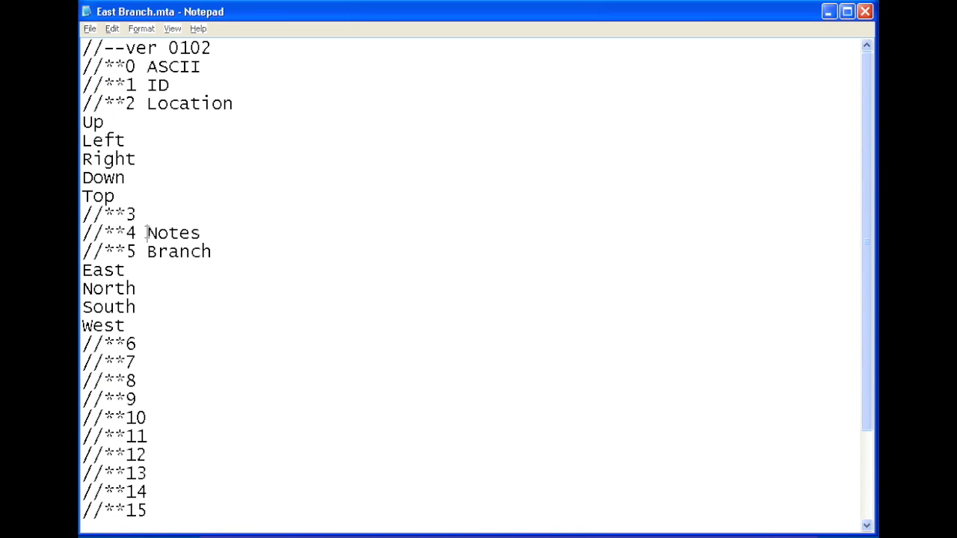
key(ctrl+z)
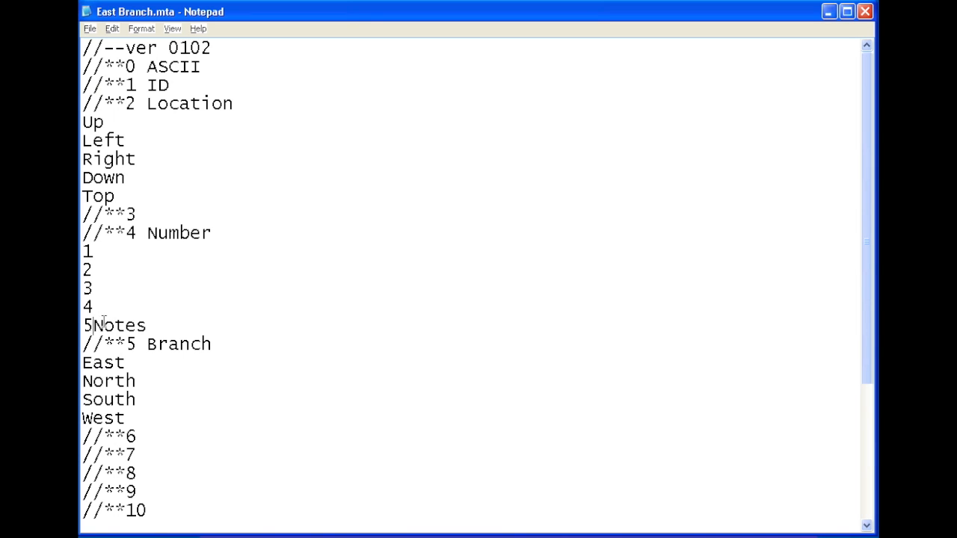
Remove the word Notes from the end of the Number block and enter Notes as the item 3 heading
drag(95, 326, 152, 323)
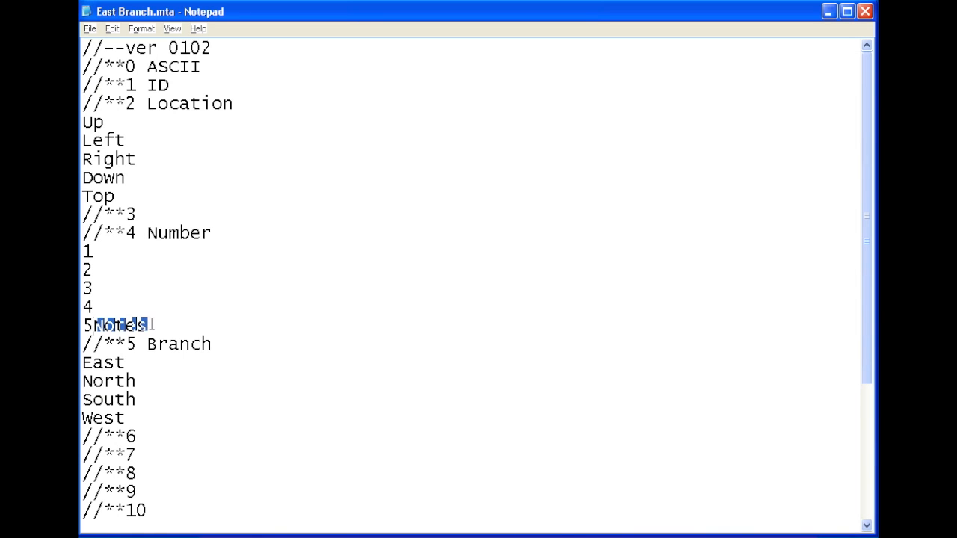
key(Delete)
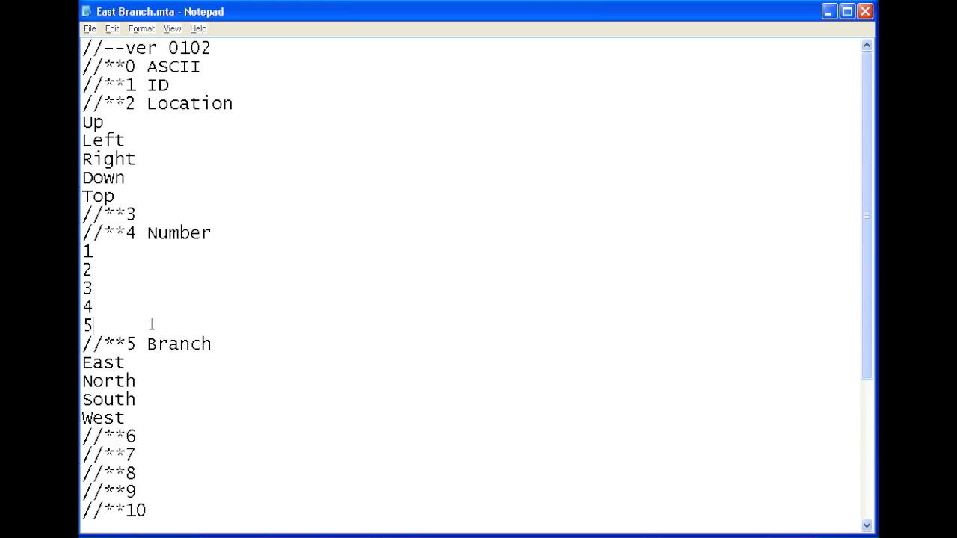
click(154, 211)
text(Notes)
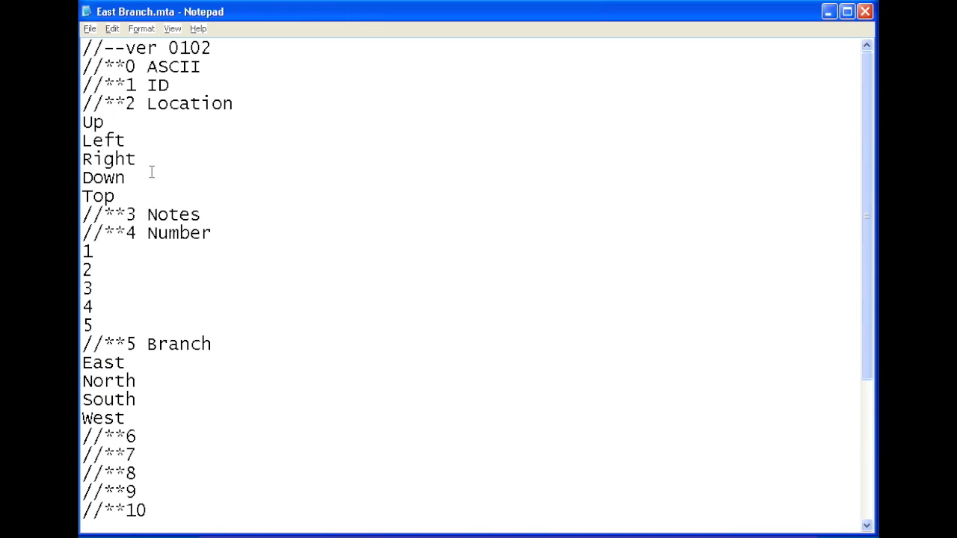